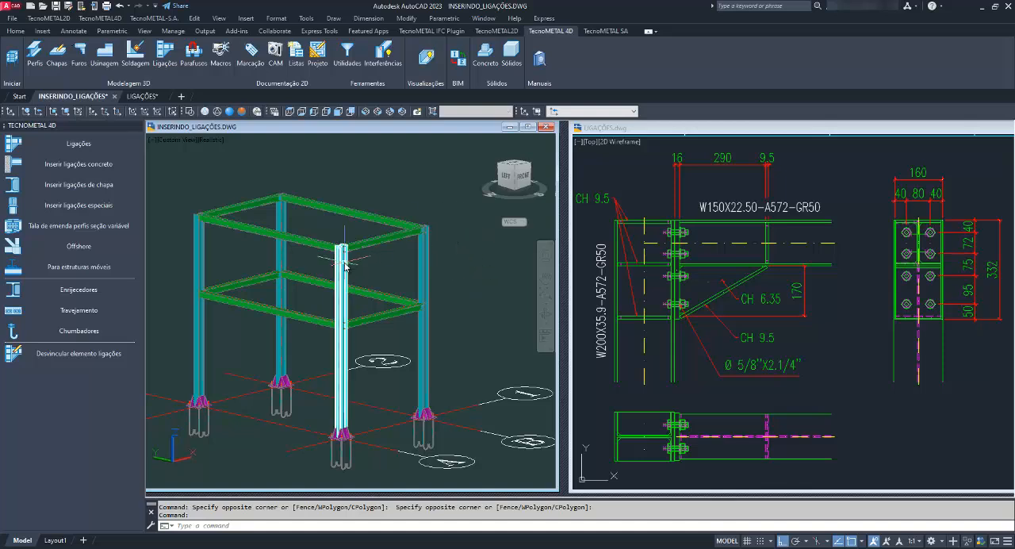
Inspect the joint where the upper beam meets the top of the front corner column, checking both profiles.
scroll(342, 254, "up", 4)
scroll(345, 255, "up", 4)
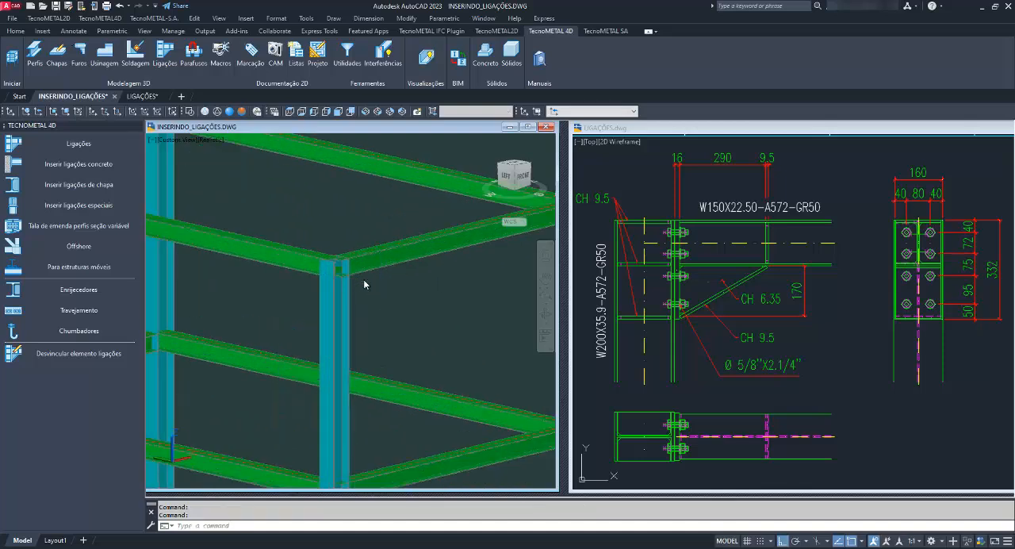
scroll(354, 257, "up", 2)
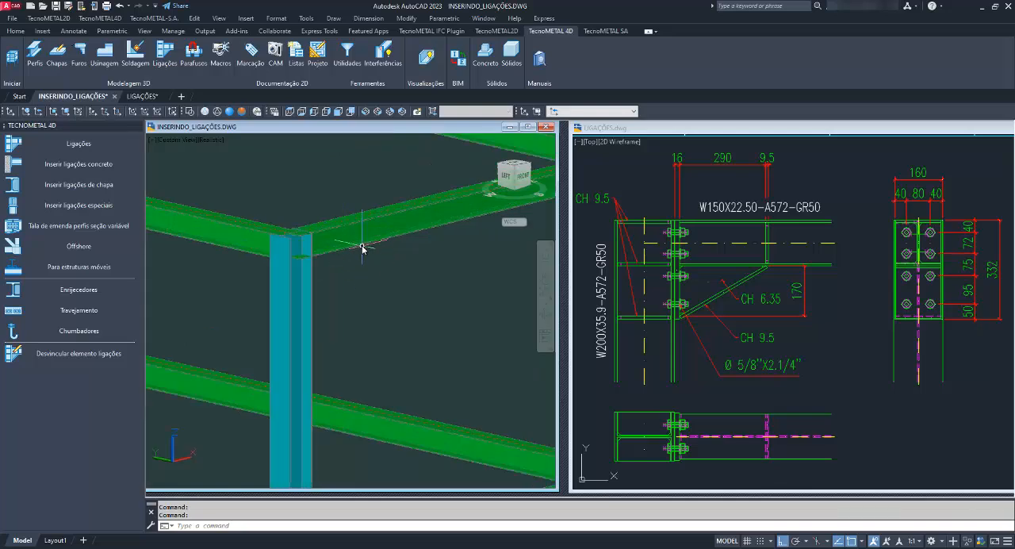
left_click(357, 259)
left_click(307, 283)
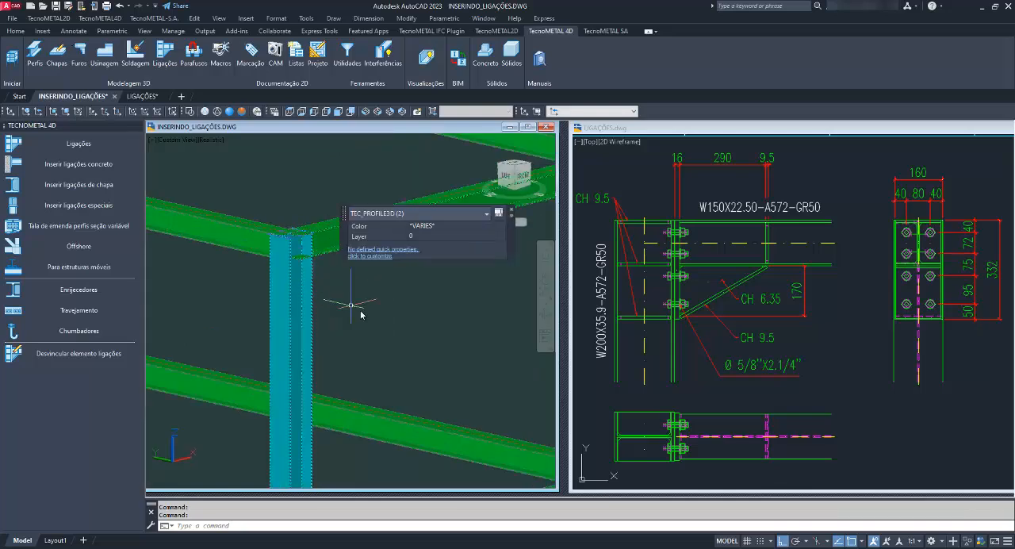
key("Escape")
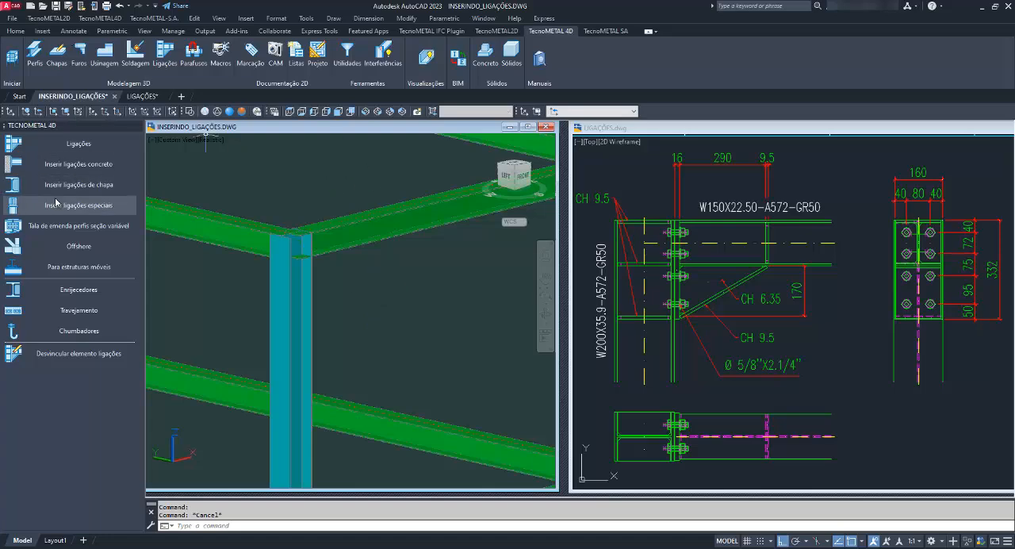
middle_click_drag(297, 281, 336, 281, "shift")
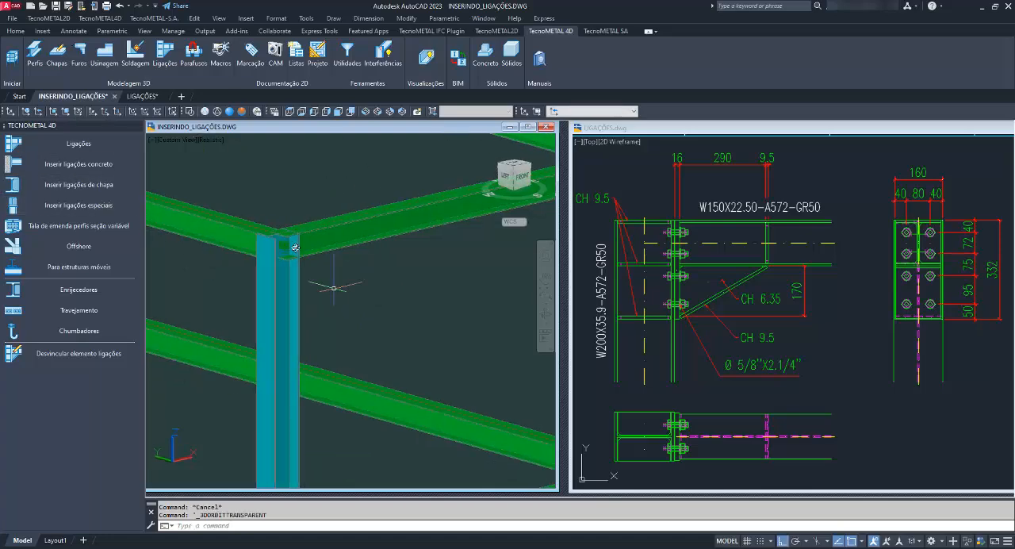
Open the steel connections library and list the first joint arrangement for I-profile to I-profile connections.
left_click(80, 146)
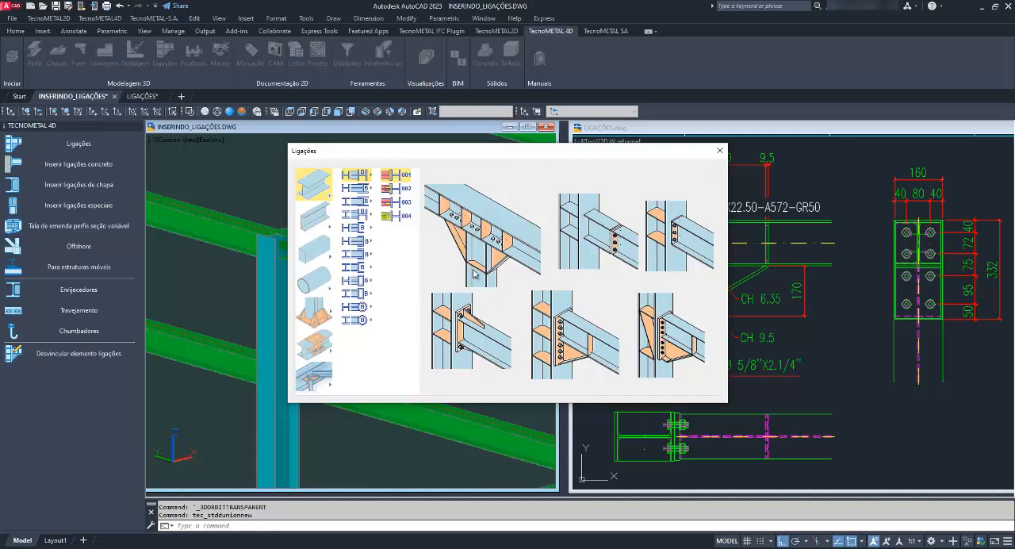
left_click_drag(475, 155, 437, 162)
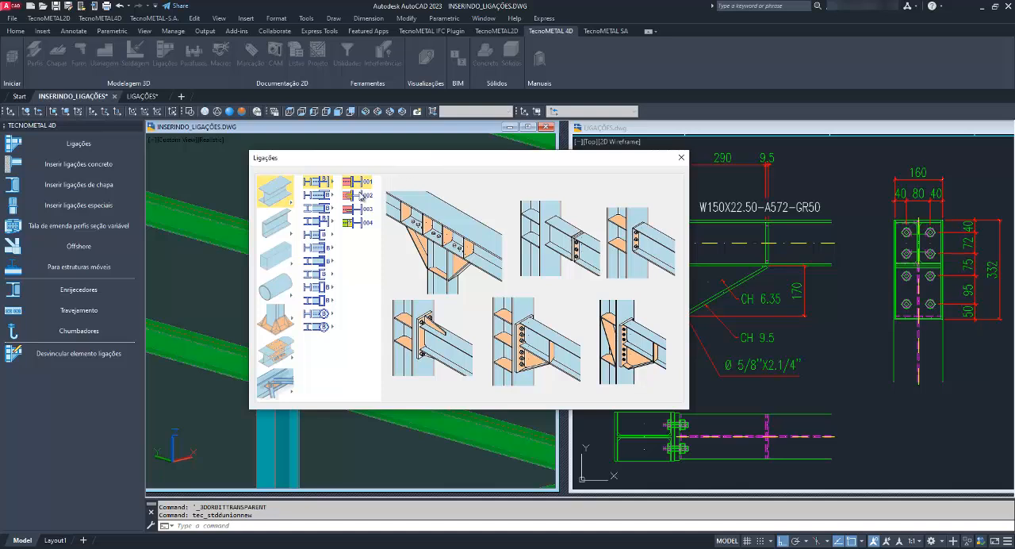
left_click(316, 182)
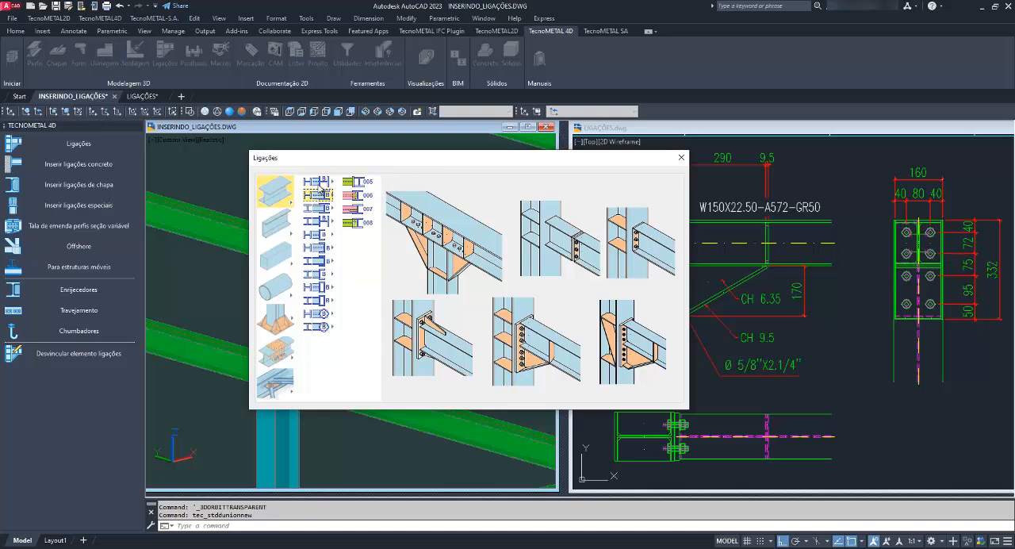
left_click(276, 222)
left_click(276, 194)
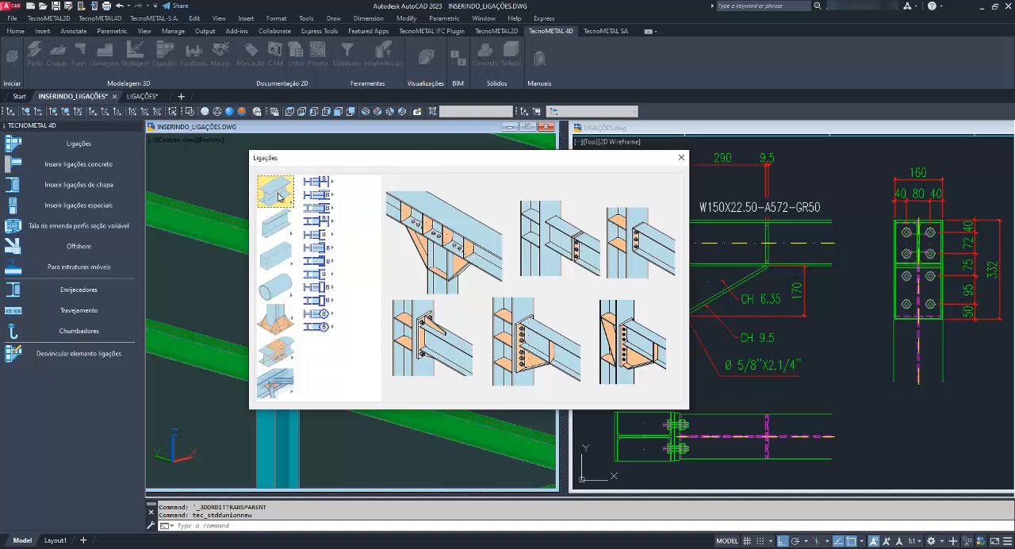
left_click_drag(386, 162, 522, 180)
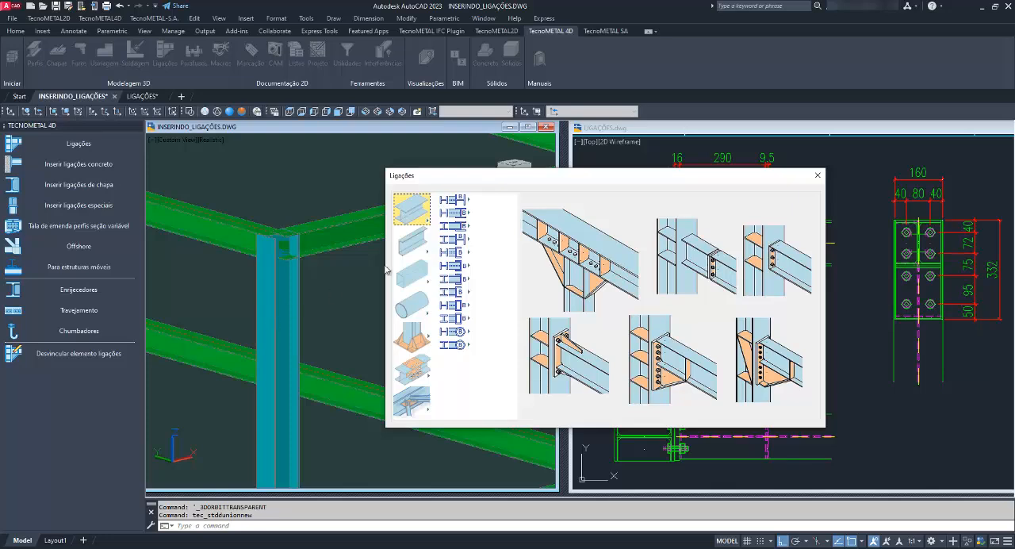
mouse_move(453, 203)
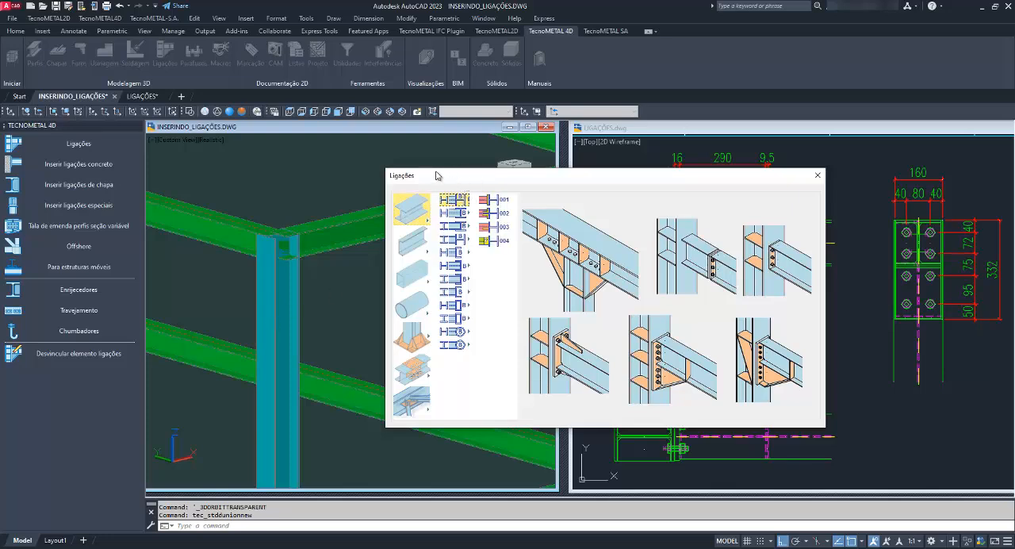
left_click_drag(435, 175, 249, 160)
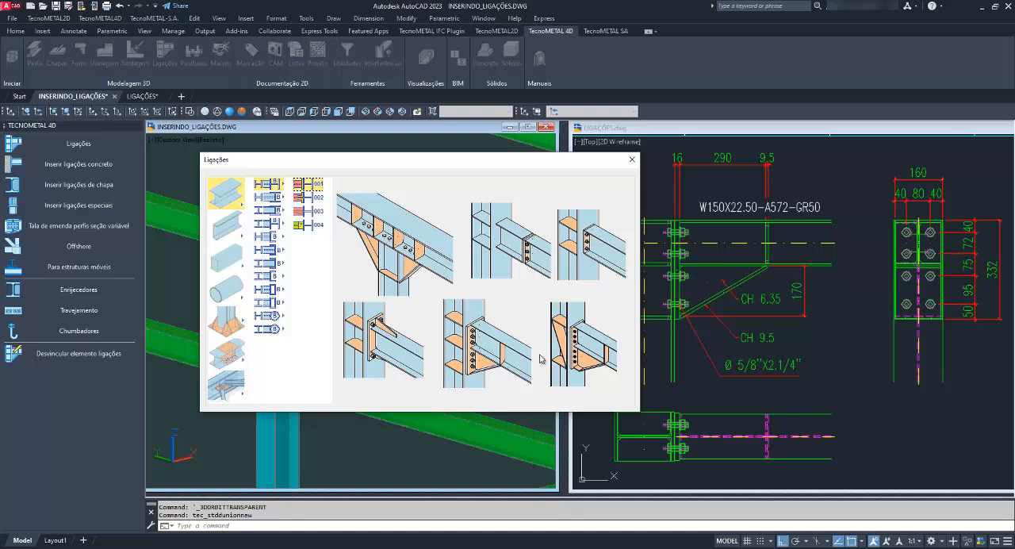
Preview the connection options in groups 002, 003 and 004, and return to group 001.
left_click(314, 200)
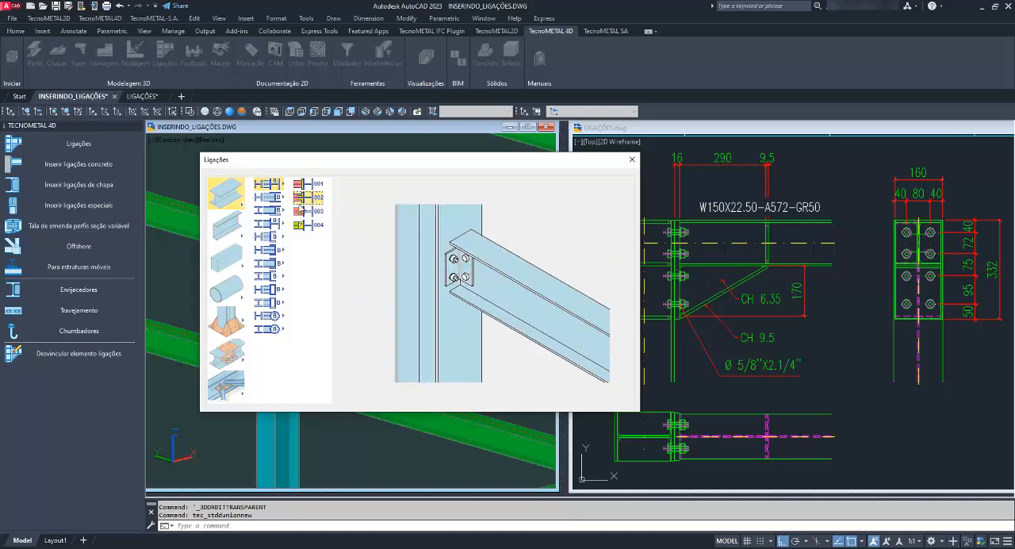
left_click(306, 211)
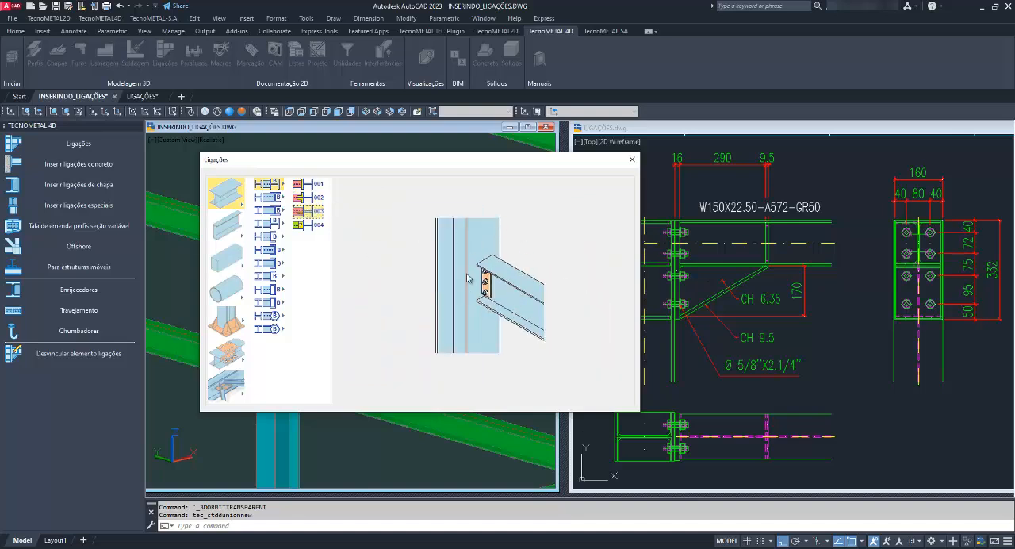
left_click(314, 227)
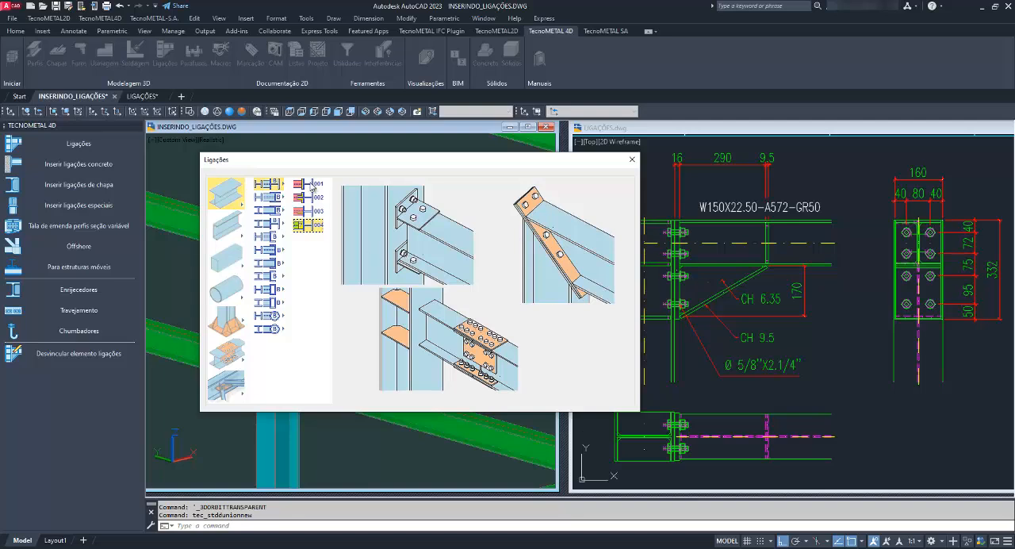
left_click_drag(372, 162, 337, 157)
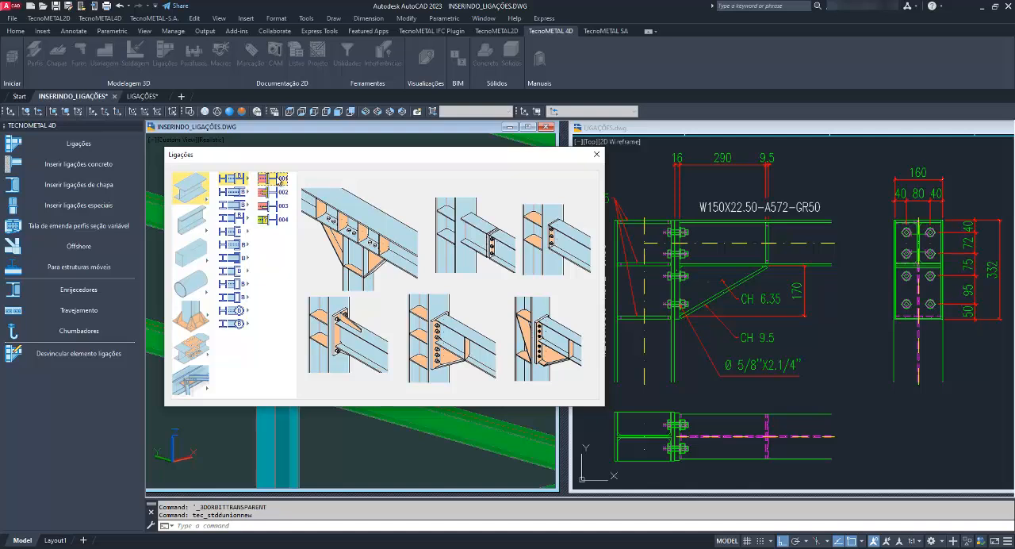
Choose the bolted end-plate connection with haunch from group 001 and assign it to the upper beam and front corner column.
left_click(281, 181)
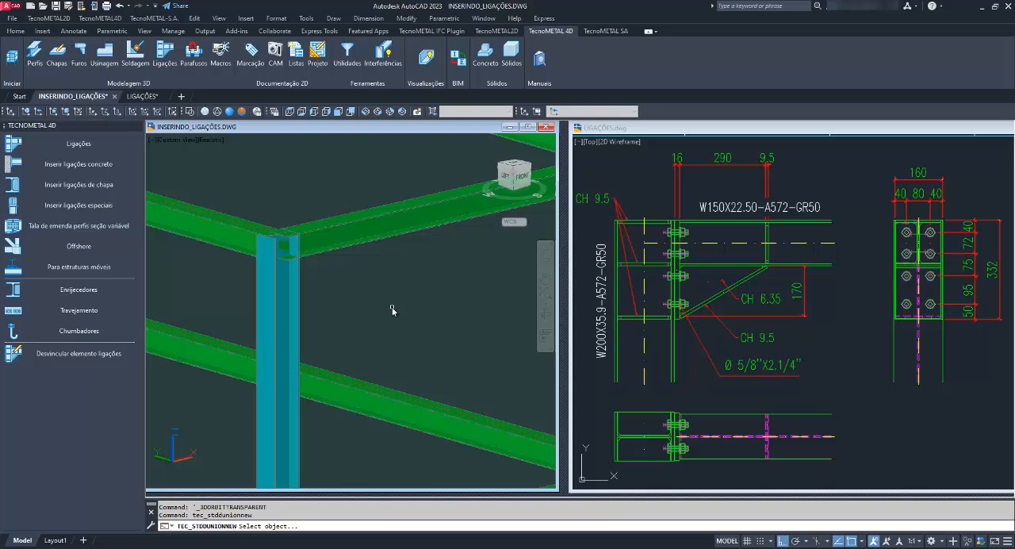
left_click(397, 235)
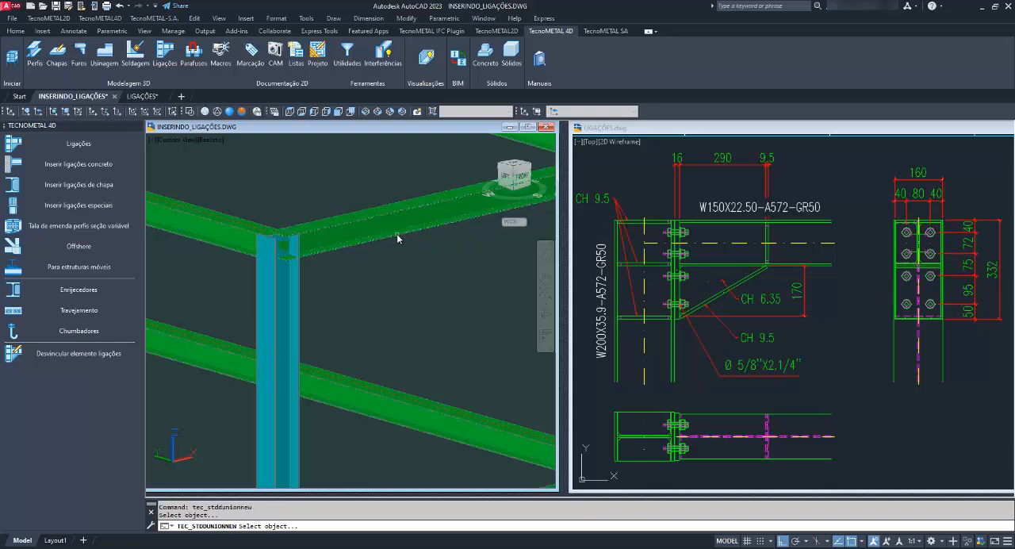
left_click(298, 306)
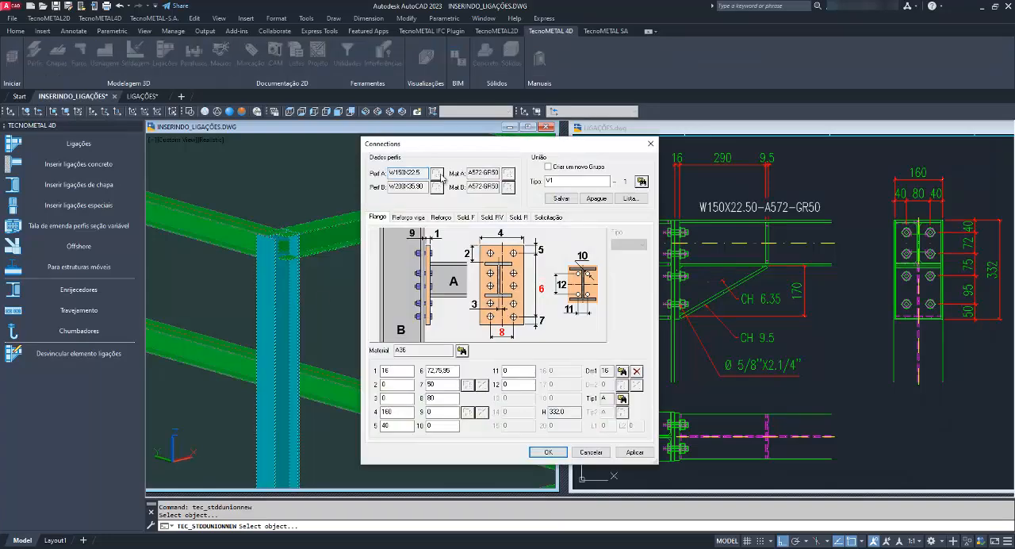
Review the connection's parameter pages for flange, beam reinforcement, stiffeners, welds and loads, ending on the flange parameters.
left_click_drag(456, 147, 331, 149)
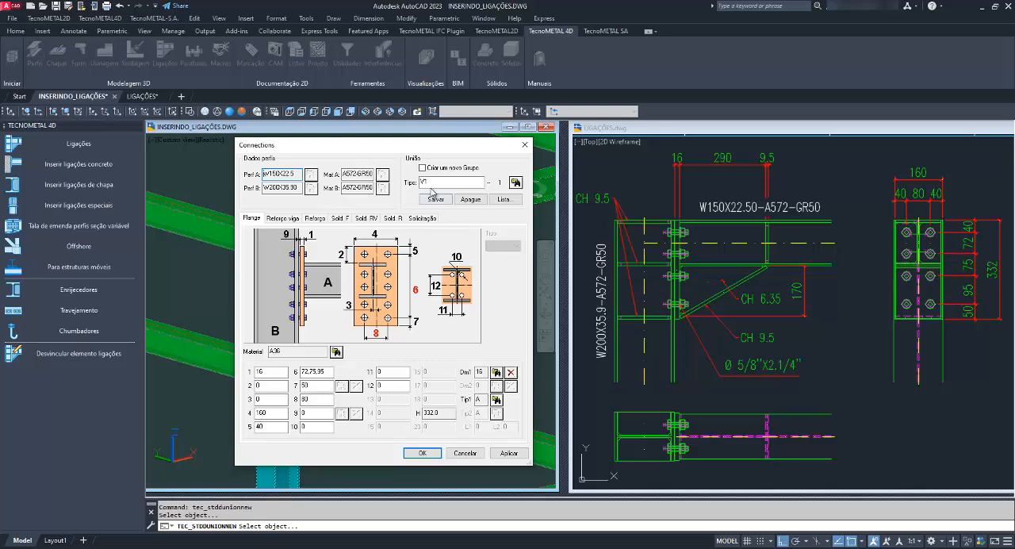
left_click_drag(439, 182, 414, 184)
left_click_drag(448, 148, 430, 147)
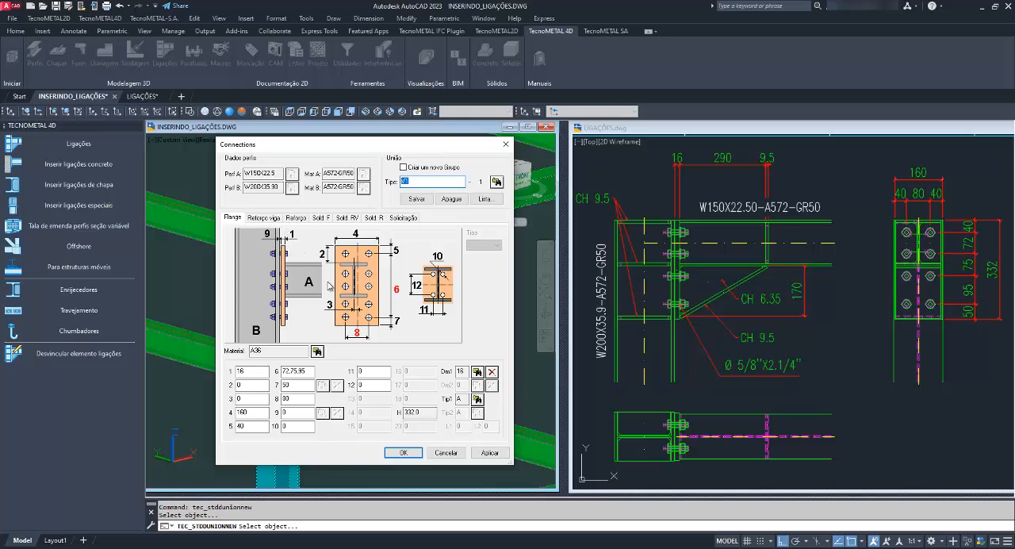
left_click(274, 218)
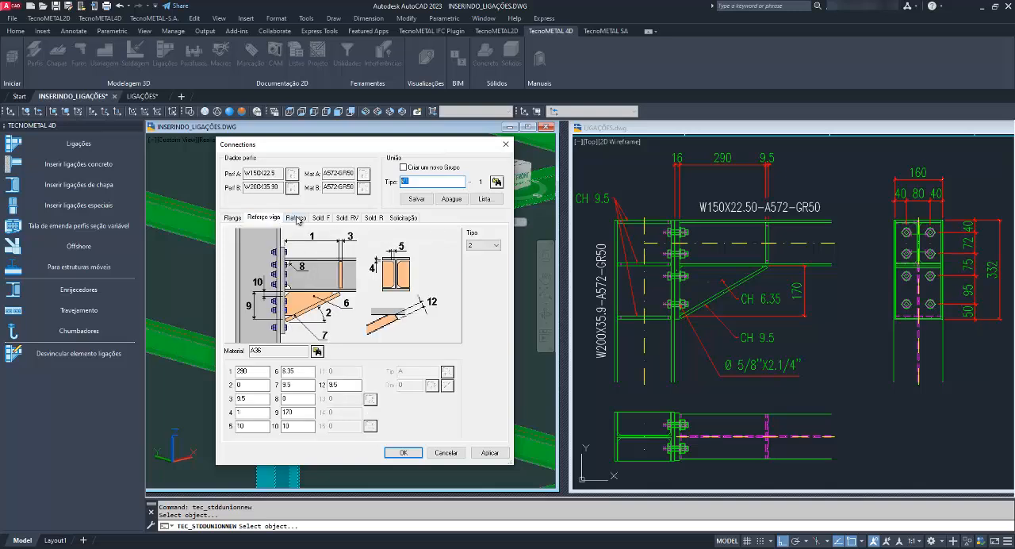
left_click(297, 217)
left_click(323, 217)
left_click(347, 218)
left_click(370, 218)
left_click(403, 218)
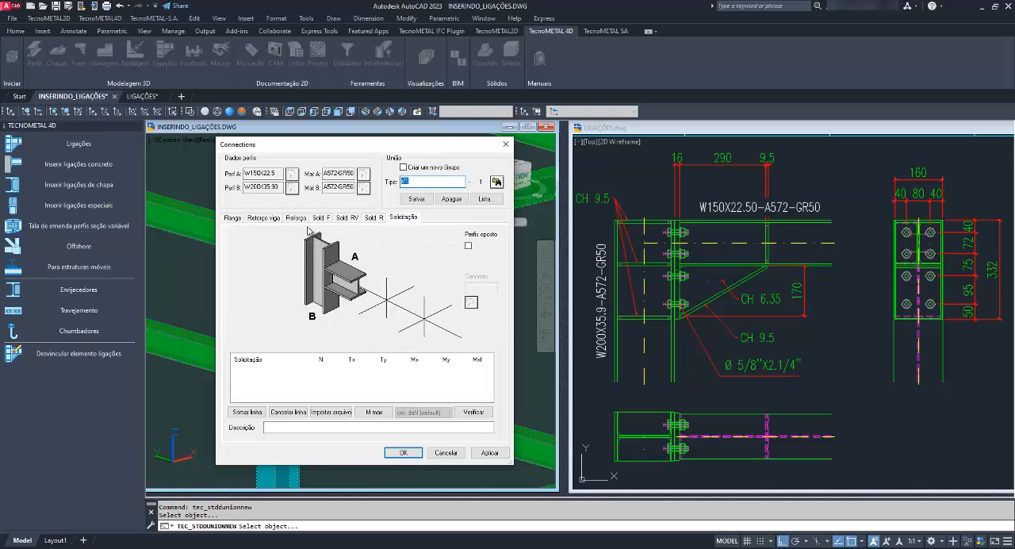
left_click(240, 219)
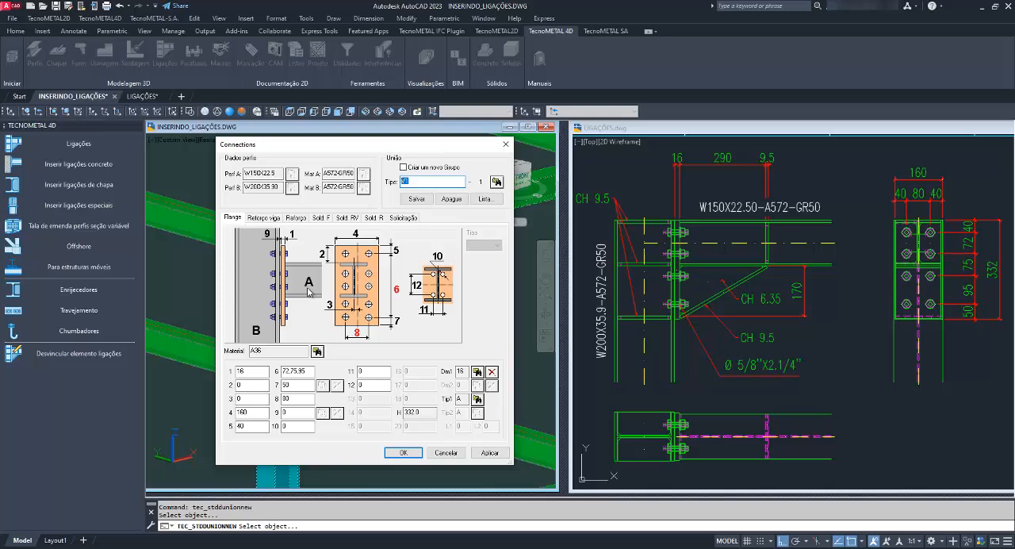
Try 50 and -50 for the flange plate's vertical offset, parameter 2, and restore it to 0.
left_click(239, 372)
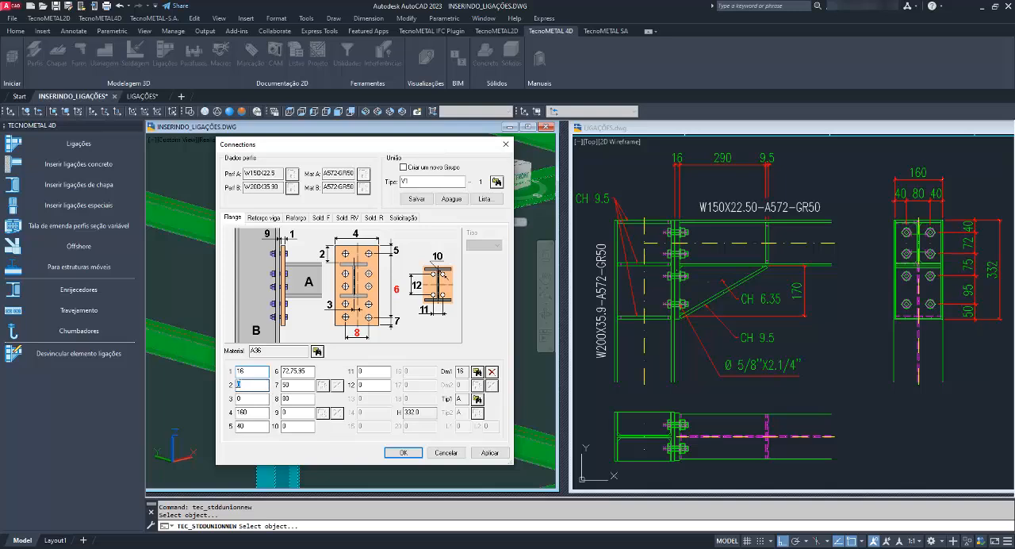
left_click(240, 385)
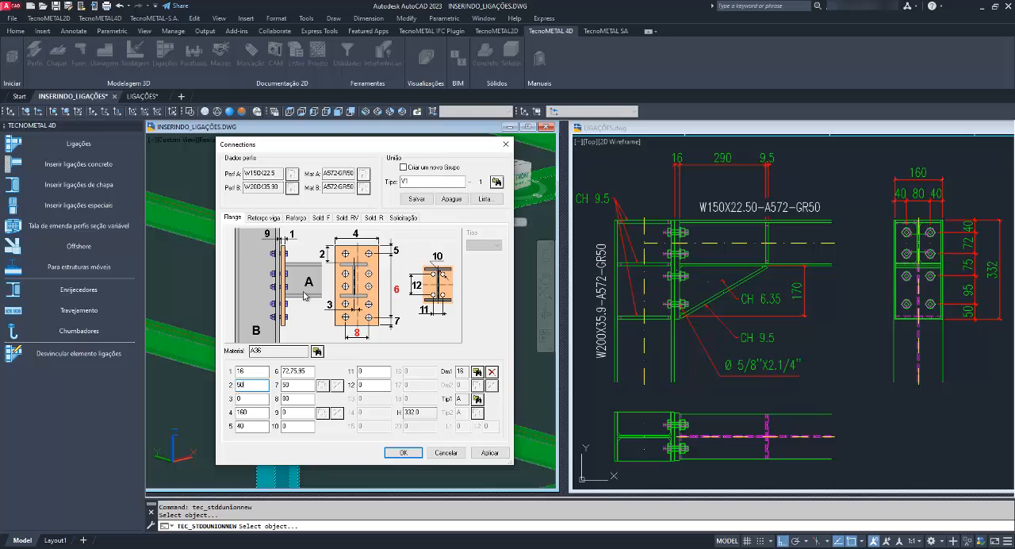
left_click_drag(247, 384, 230, 385)
type("-")
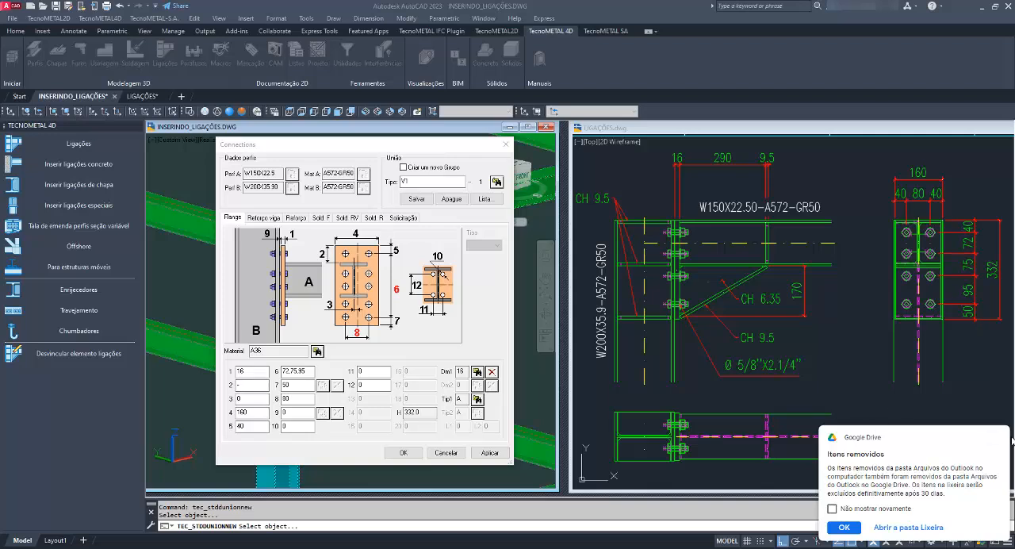
left_click(257, 385)
type("-")
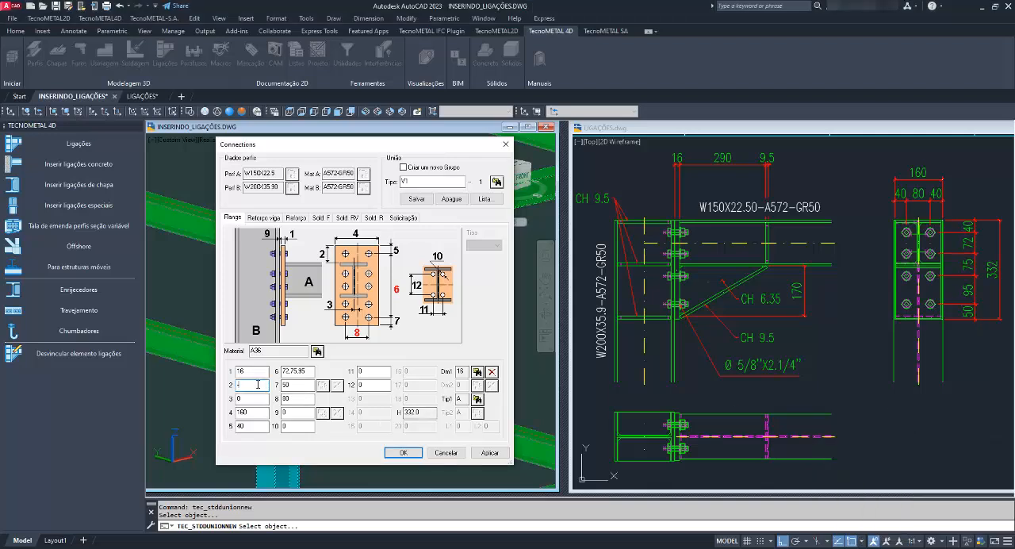
type("5")
type("0")
left_click(246, 399)
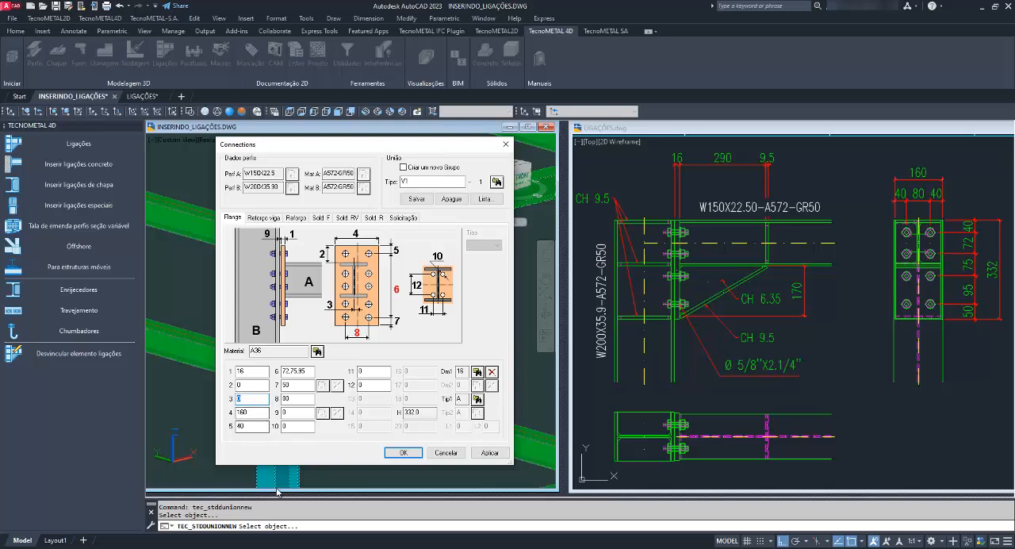
Check the flange plate's width, upper edge distance and vertical bolt spacings in parameters 4 to 6.
key("Tab")
key("Tab")
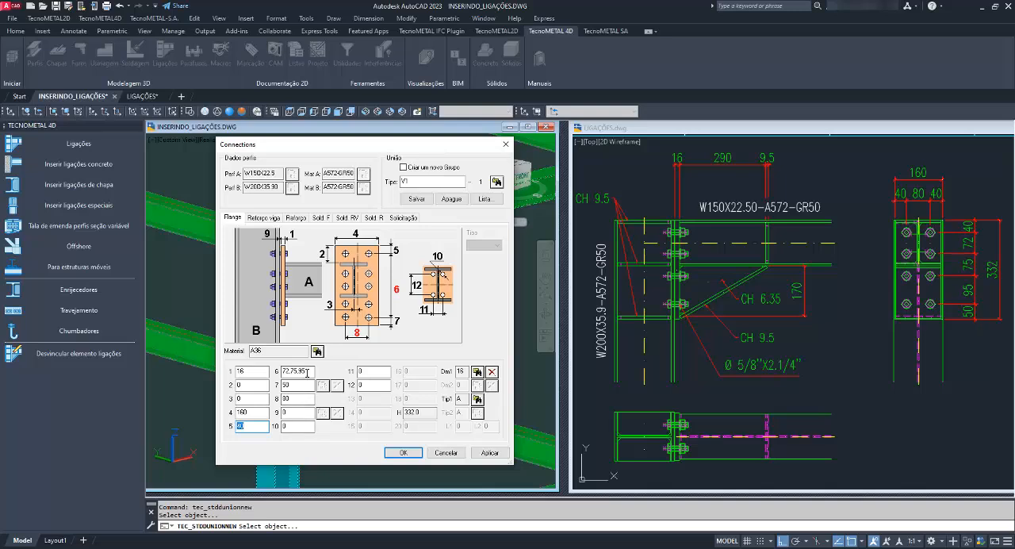
left_click_drag(308, 371, 271, 383)
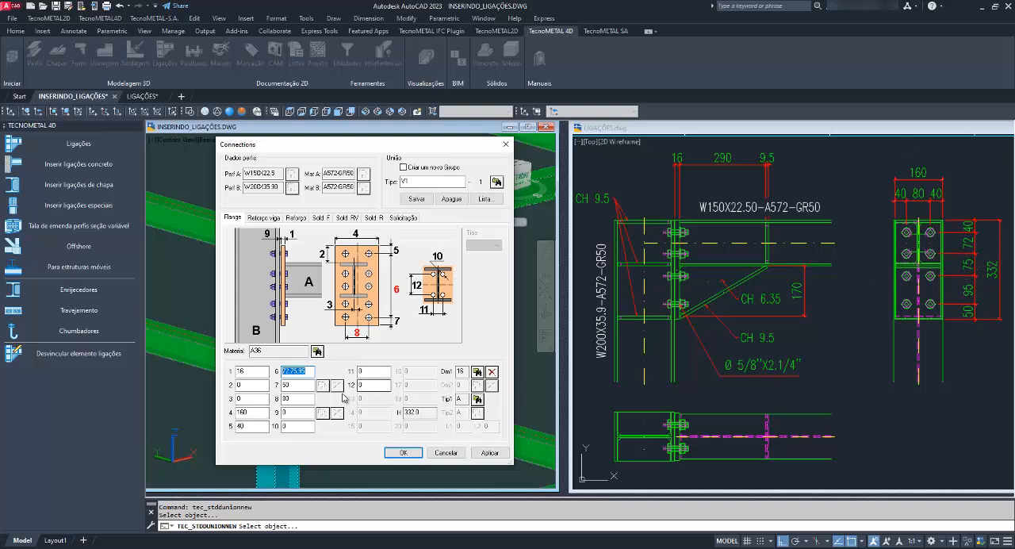
left_click(308, 372)
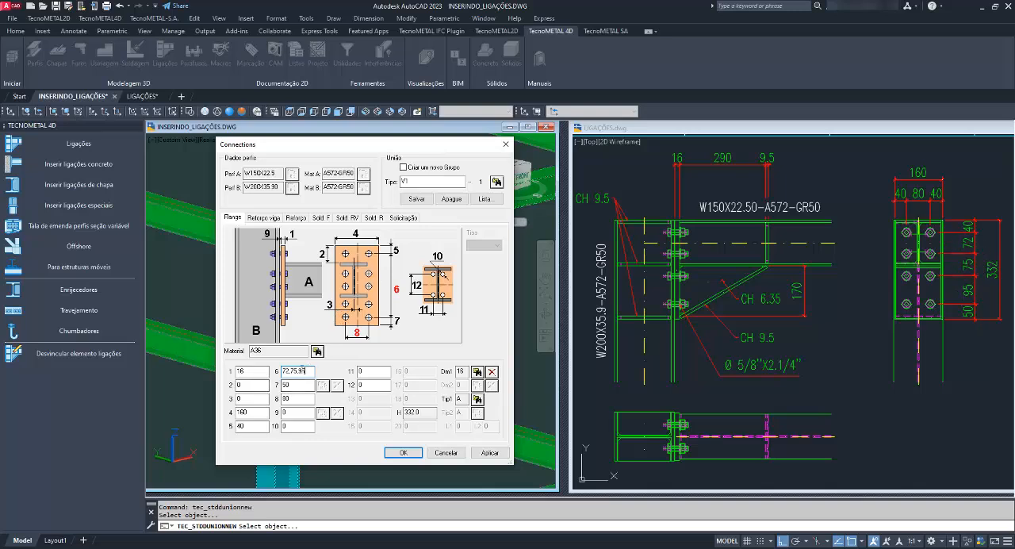
Try 310 for the vertical bolt spacing, parameter 6, and restore it to 72,75,95.
left_click_drag(302, 371, 271, 372)
type("31")
type("0")
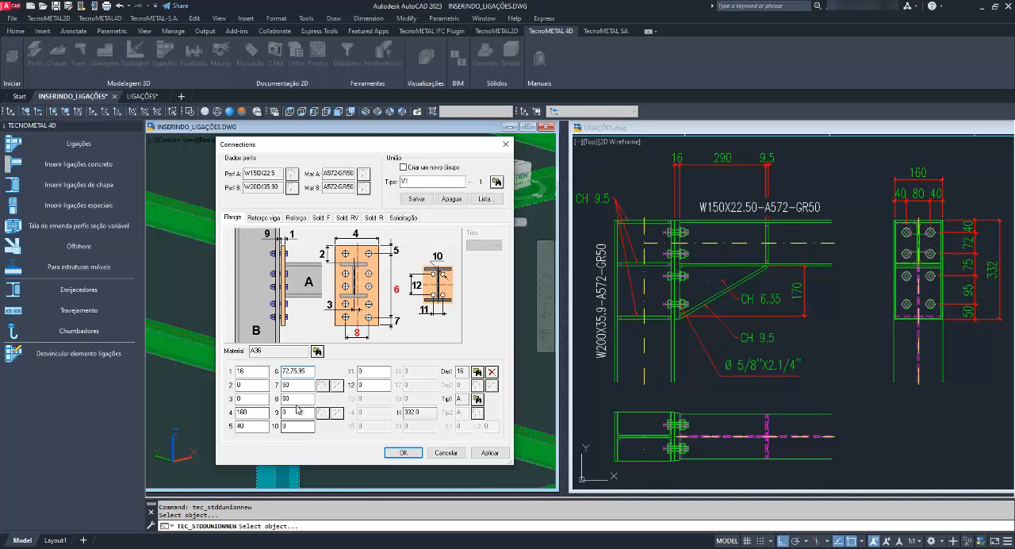
Check the flange plate's remaining distances and bolt layout values in parameters 7 to 12.
key("Tab")
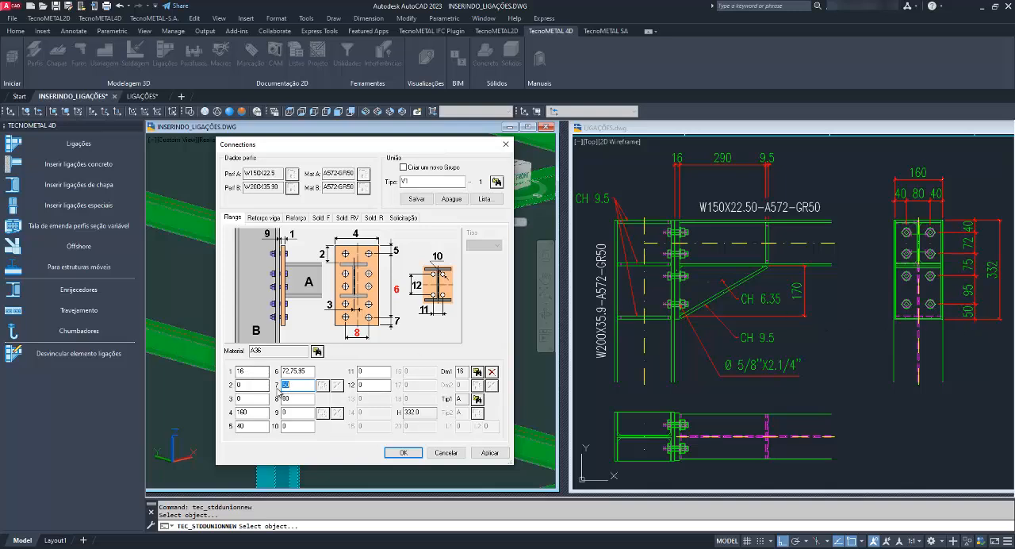
key("Tab")
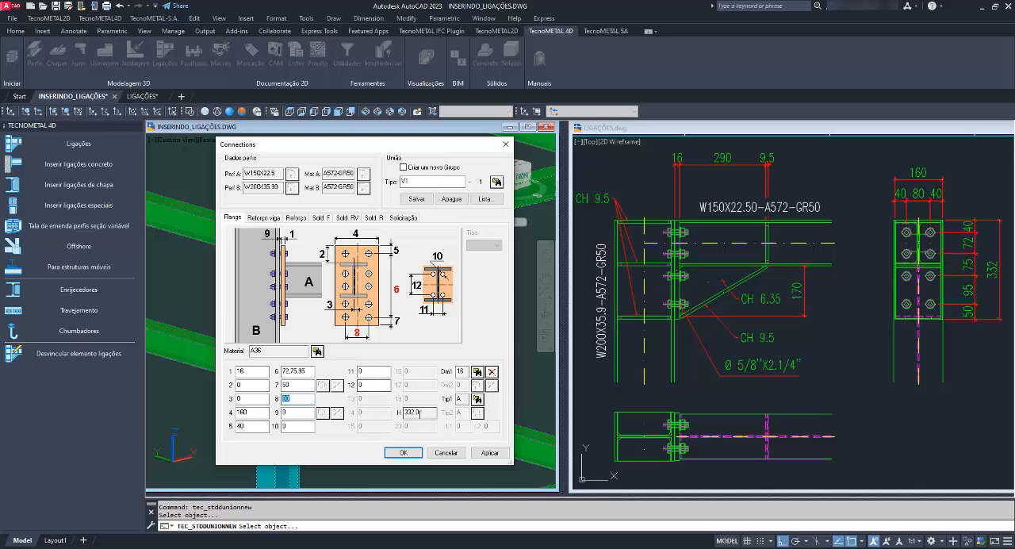
key("Tab")
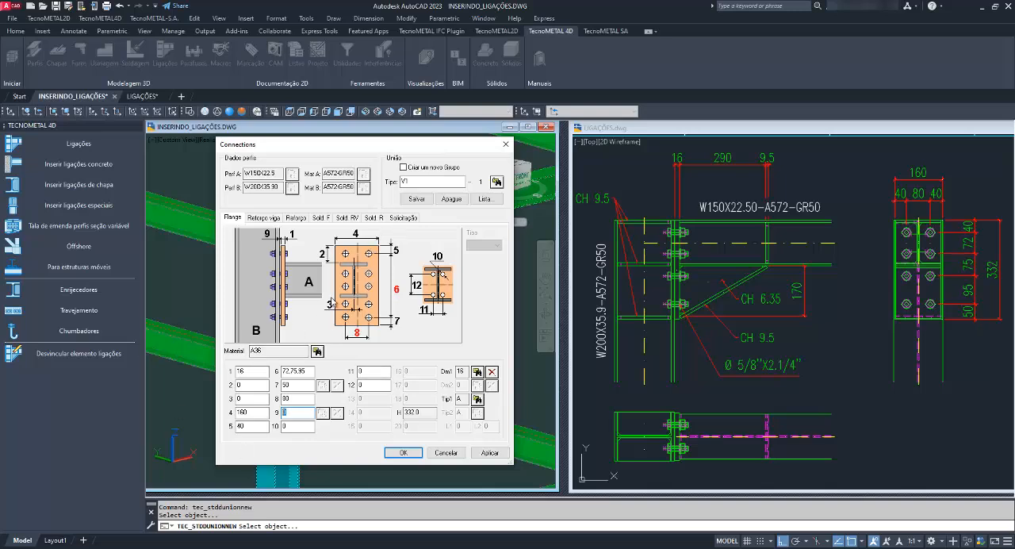
key("Tab")
key("Tab")
key("Tab")
Set the flange bolts to nominal diameter 16 (5/8") with bolt typology IF, and save connection type V1.
left_click(477, 371)
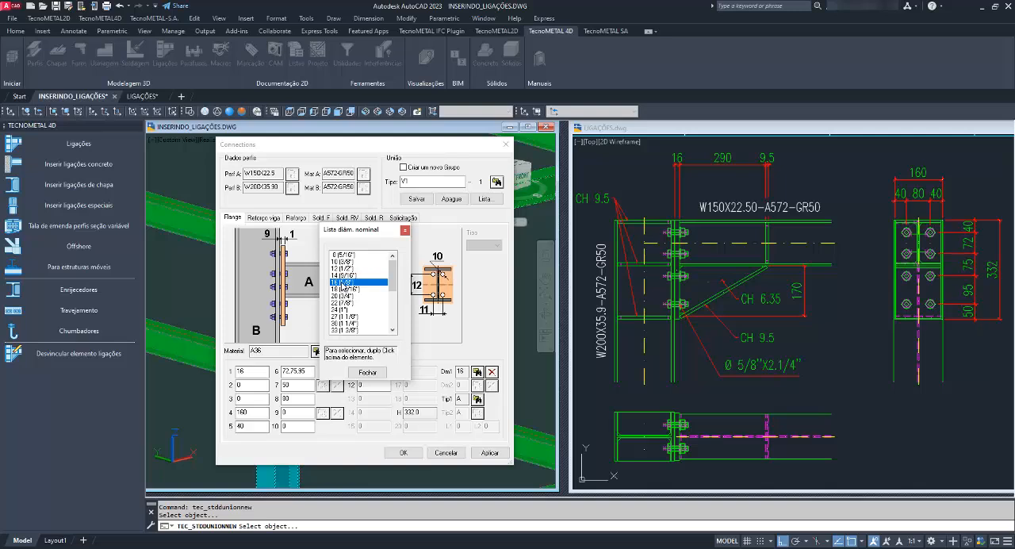
double_click(342, 282)
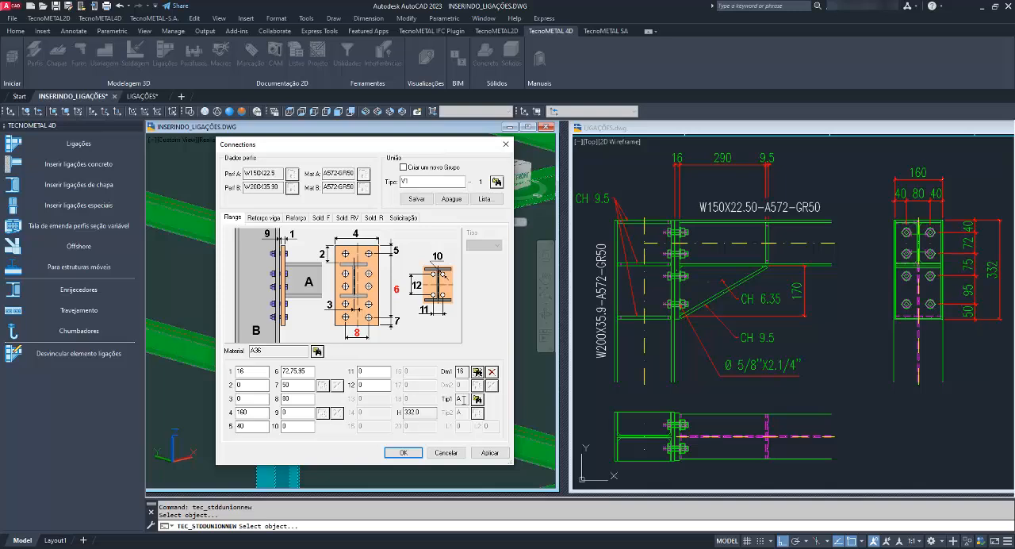
left_click(477, 402)
scroll(277, 279, "down", 5)
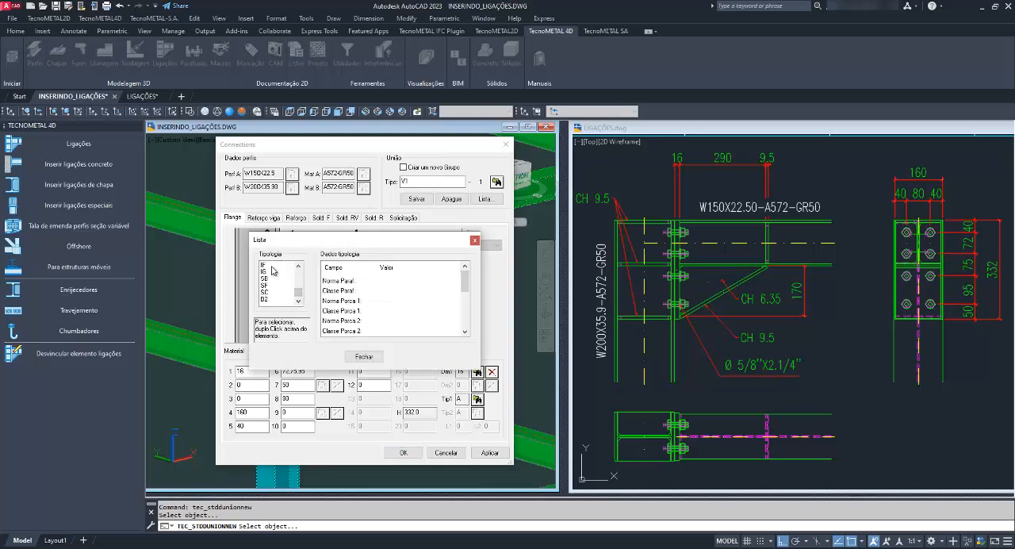
double_click(272, 266)
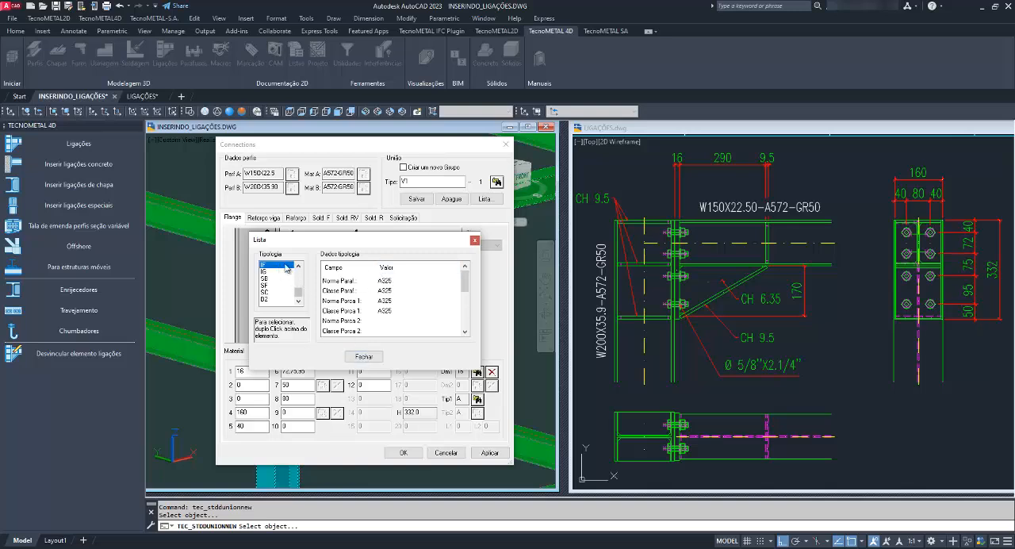
left_click(366, 356)
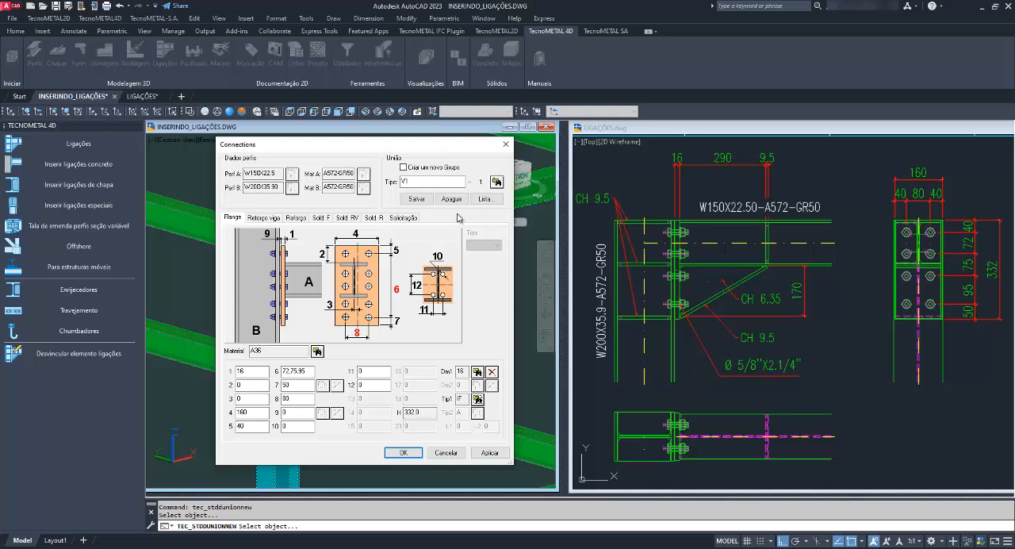
left_click(417, 198)
left_click(387, 329)
Preview beam reinforcement types 1 to 4 and their parameter diagrams.
left_click(273, 219)
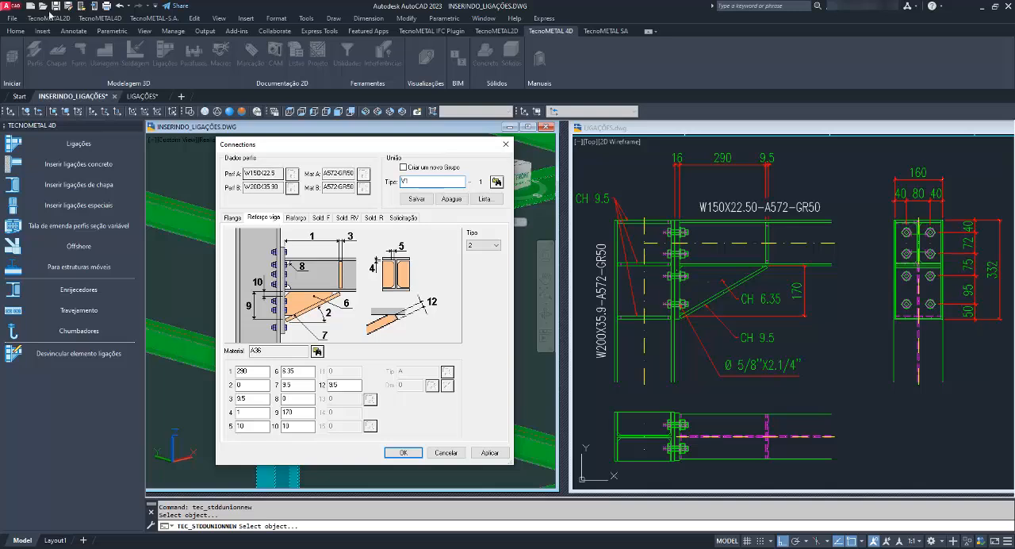
left_click(483, 245)
left_click(477, 256)
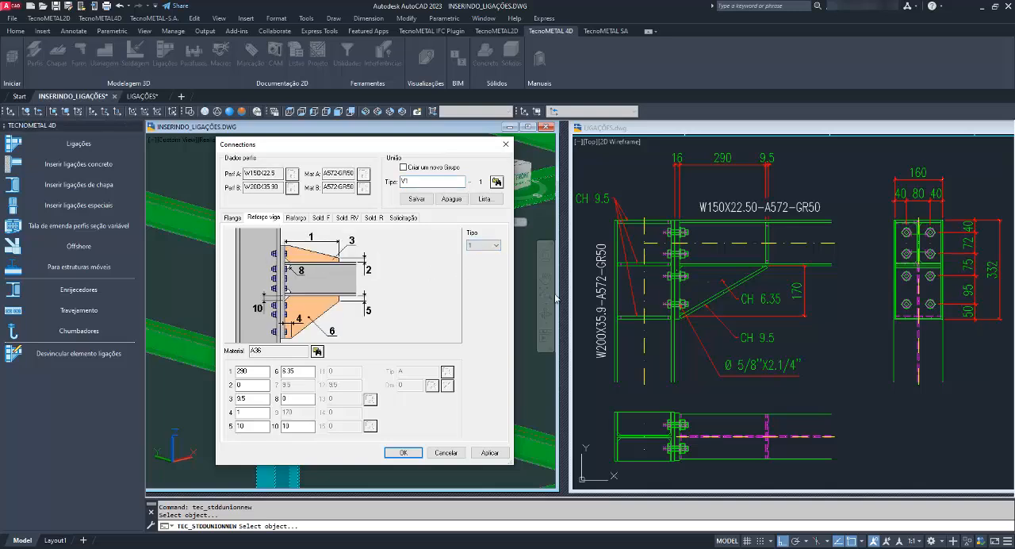
key("Down")
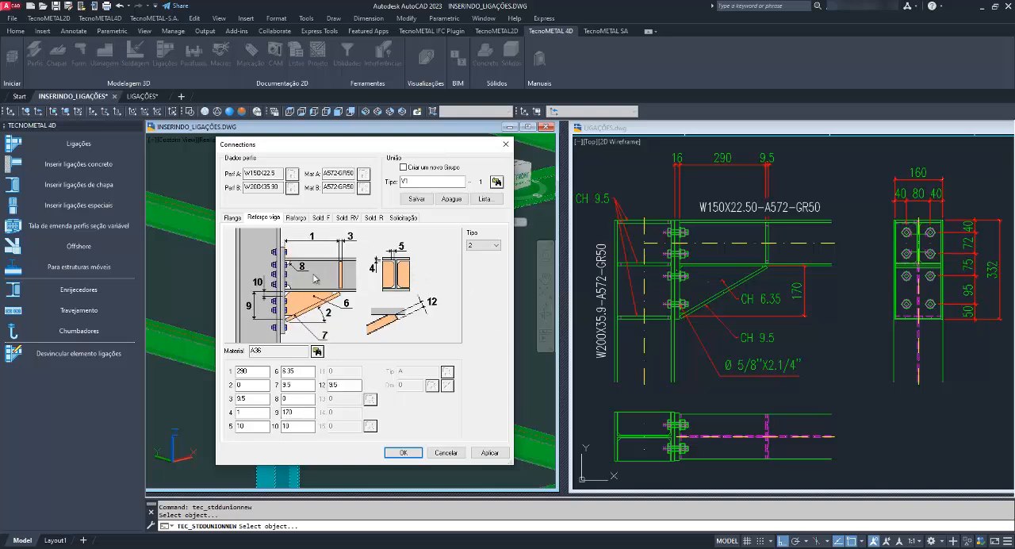
key("Down")
key("Down")
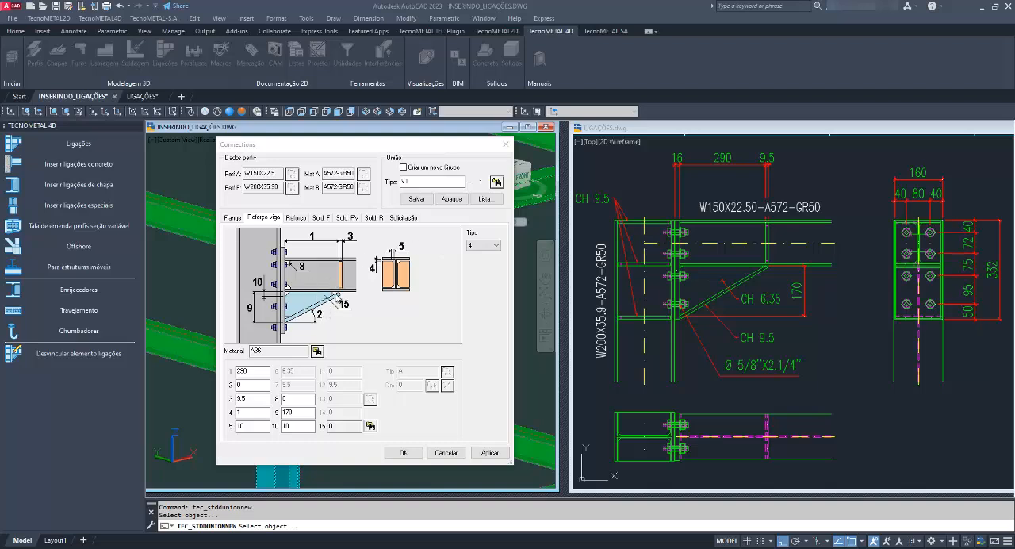
Look through the profile list for parameter 15 of beam reinforcement type 4, including the H family, without selecting a profile.
left_click(370, 426)
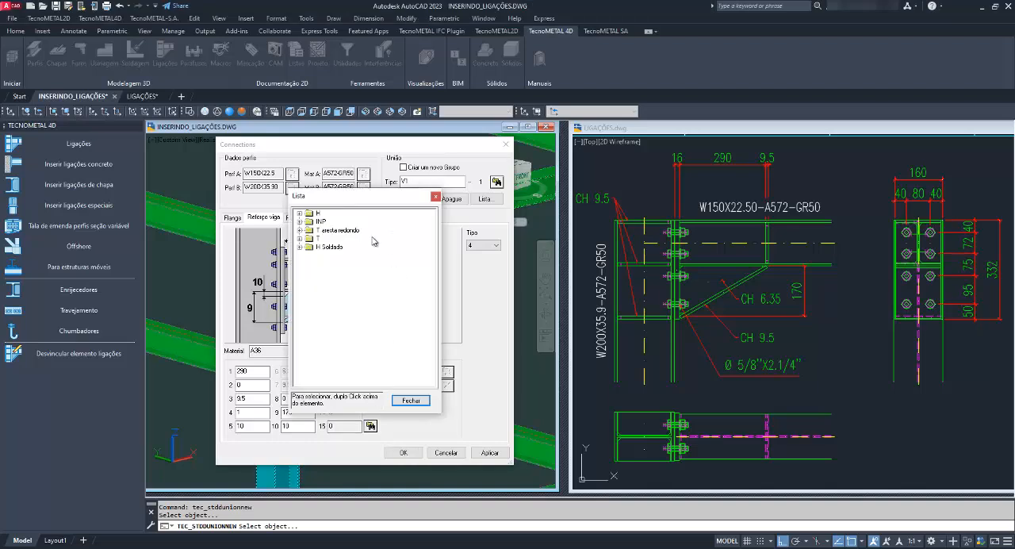
double_click(317, 213)
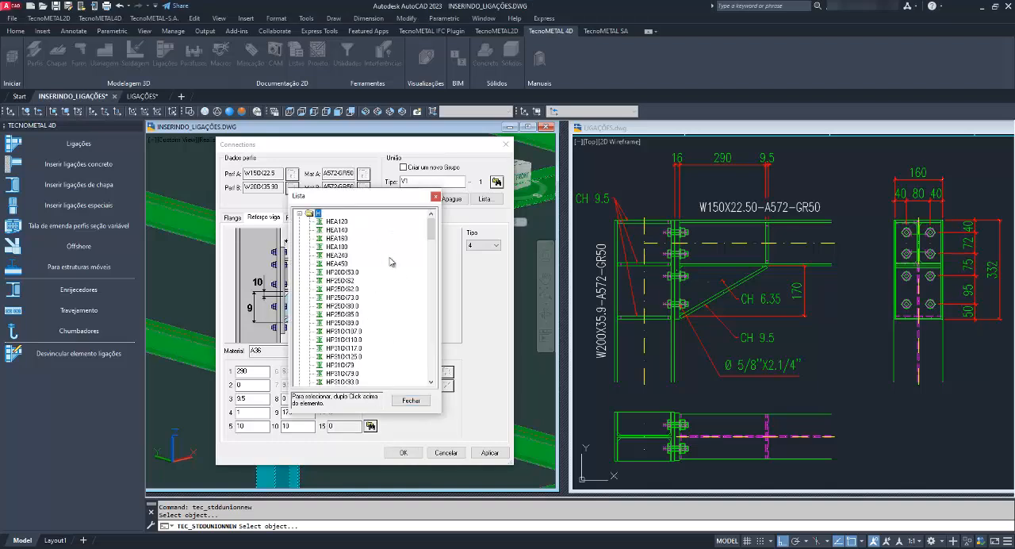
left_click(436, 196)
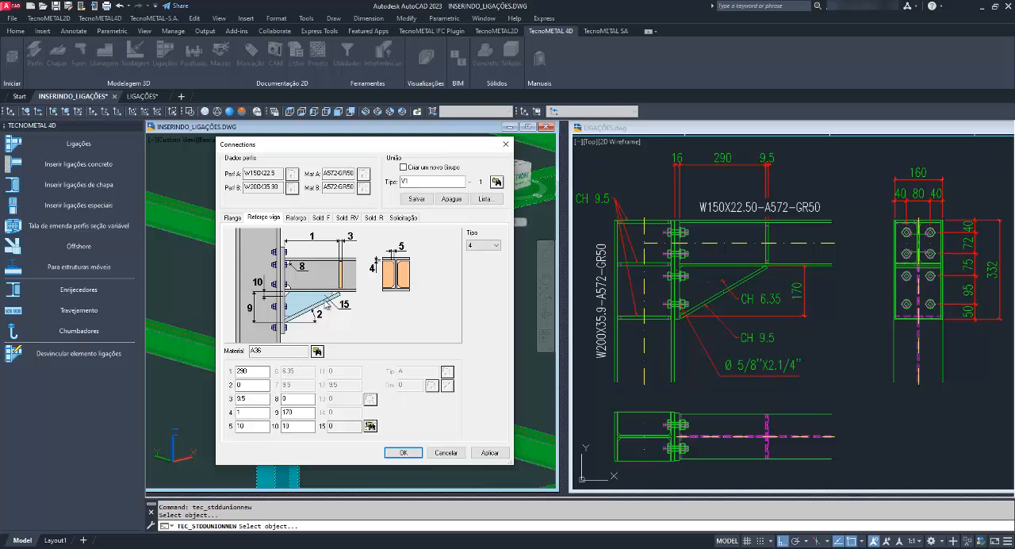
left_click(370, 426)
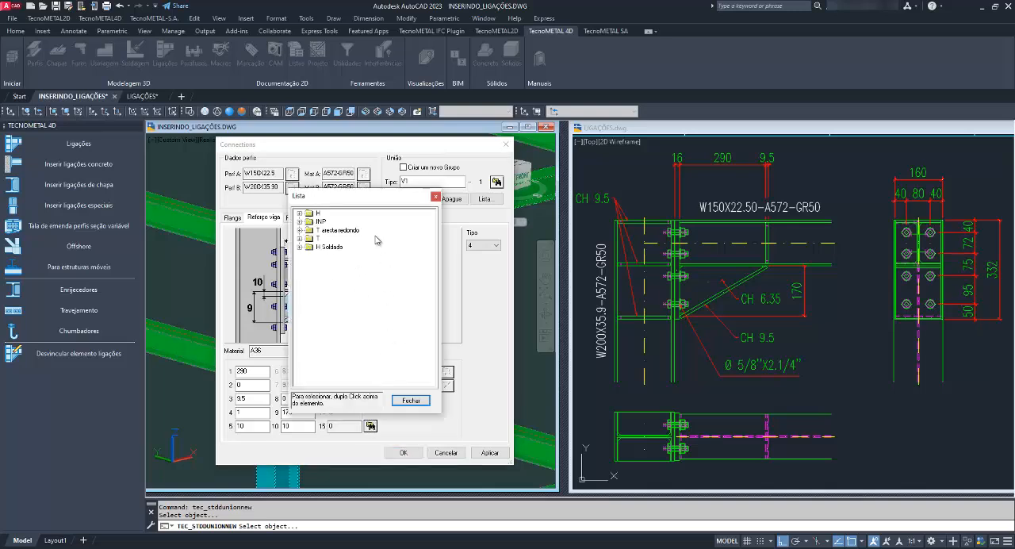
left_click(435, 197)
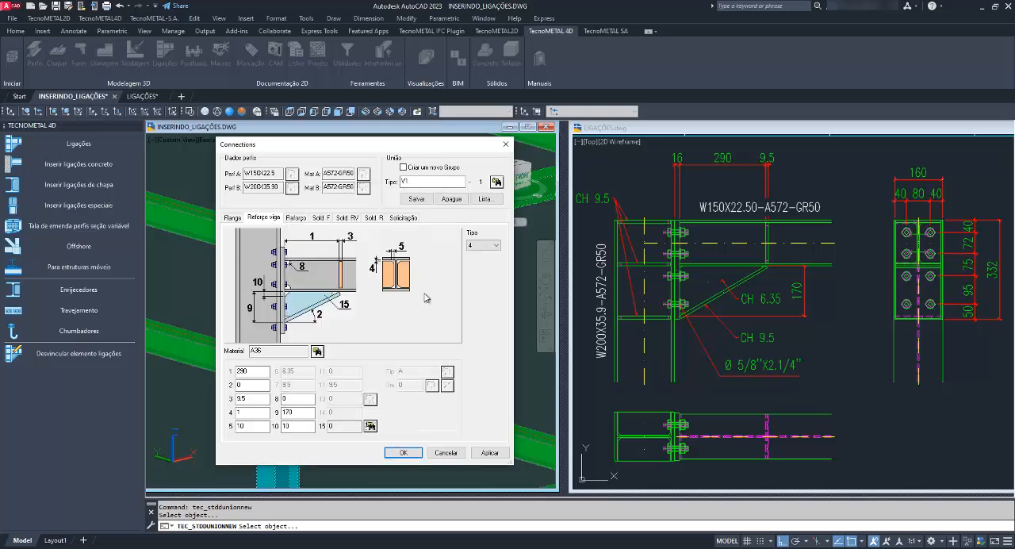
Preview beam reinforcement type 5 and step back through the types to type 1.
left_click(481, 247)
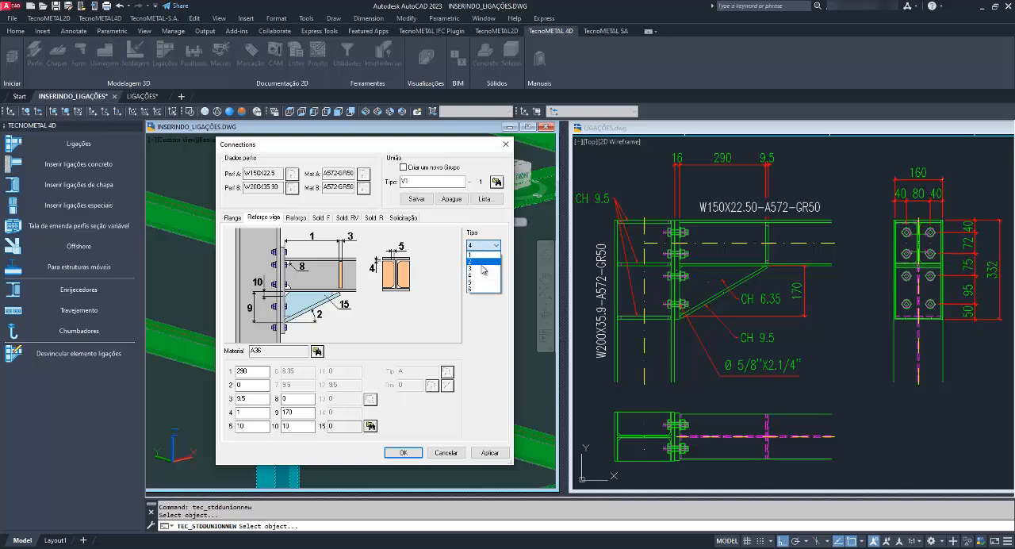
left_click(483, 281)
key("Down")
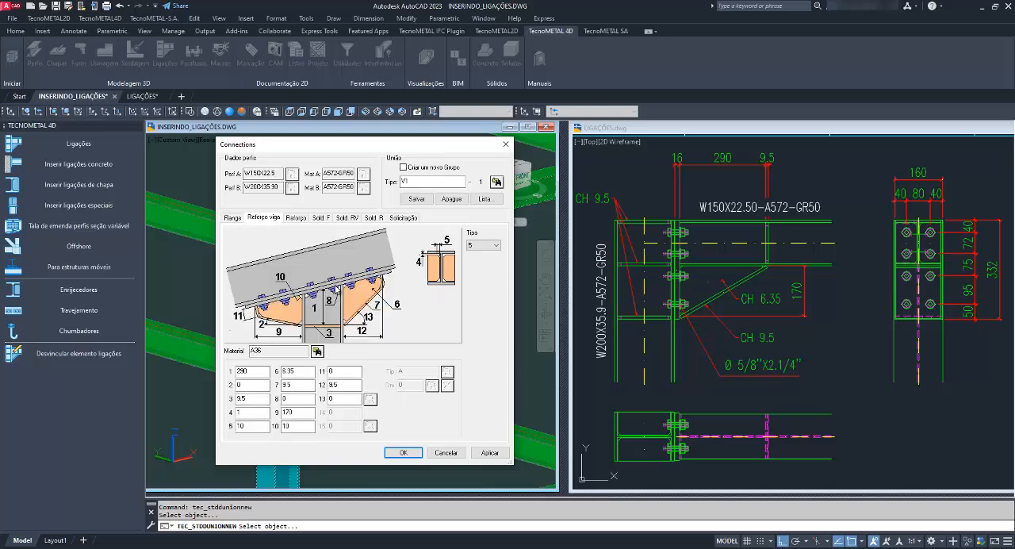
key("Up")
key("Up")
key("Up")
key("Up")
key("Up")
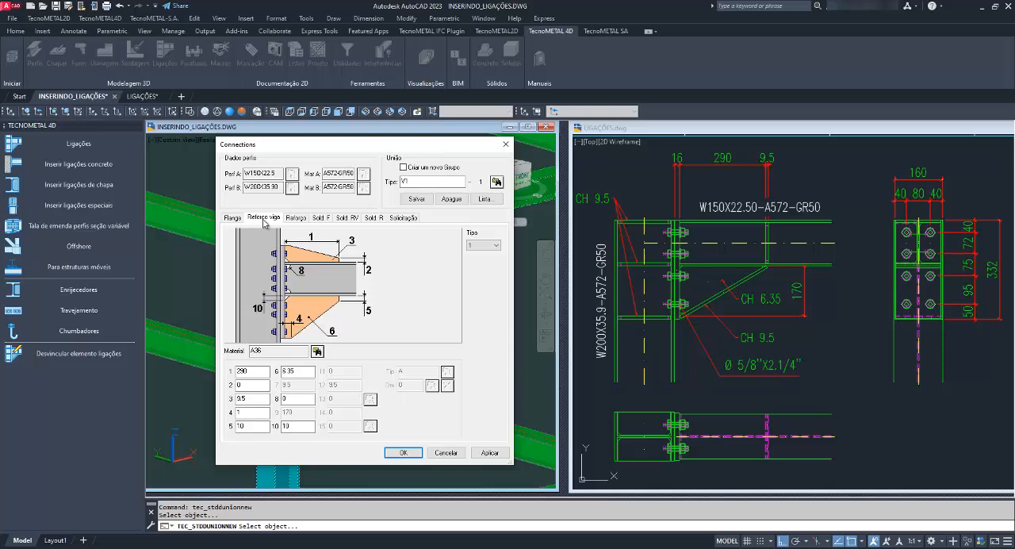
Step through the column stiffener types from type 3 onward and leave the stiffener on type 9.
left_click(296, 218)
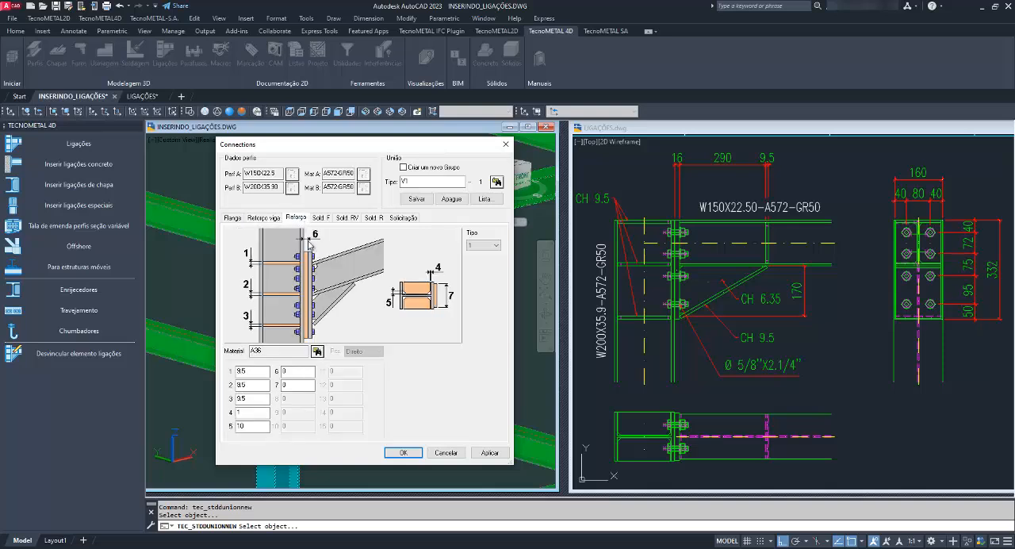
left_click(269, 218)
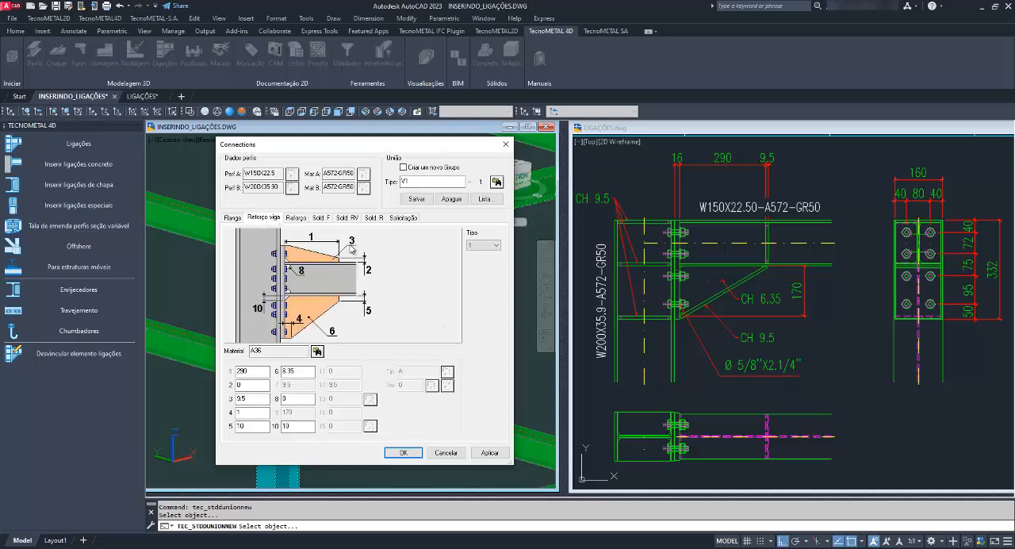
left_click(297, 219)
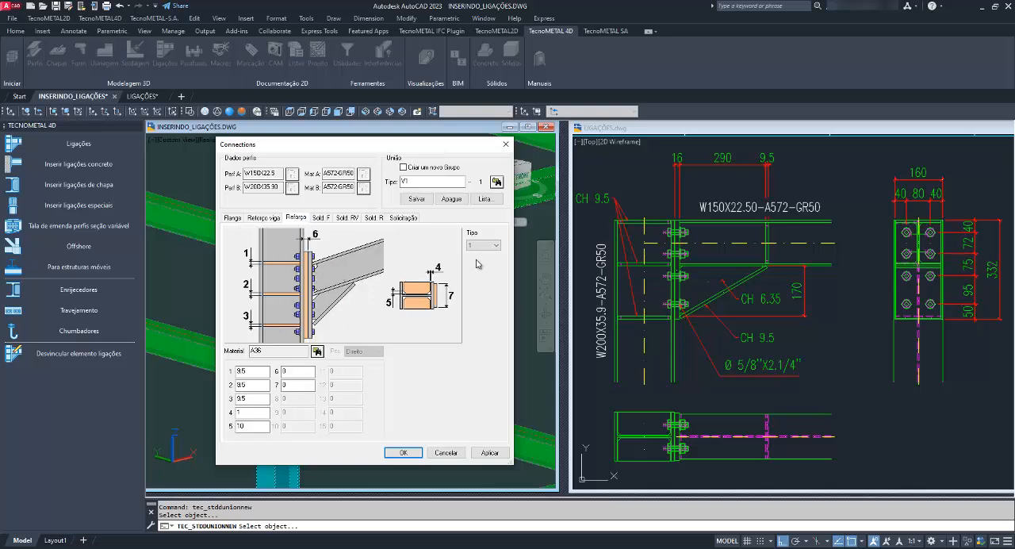
left_click(484, 245)
left_click(481, 274)
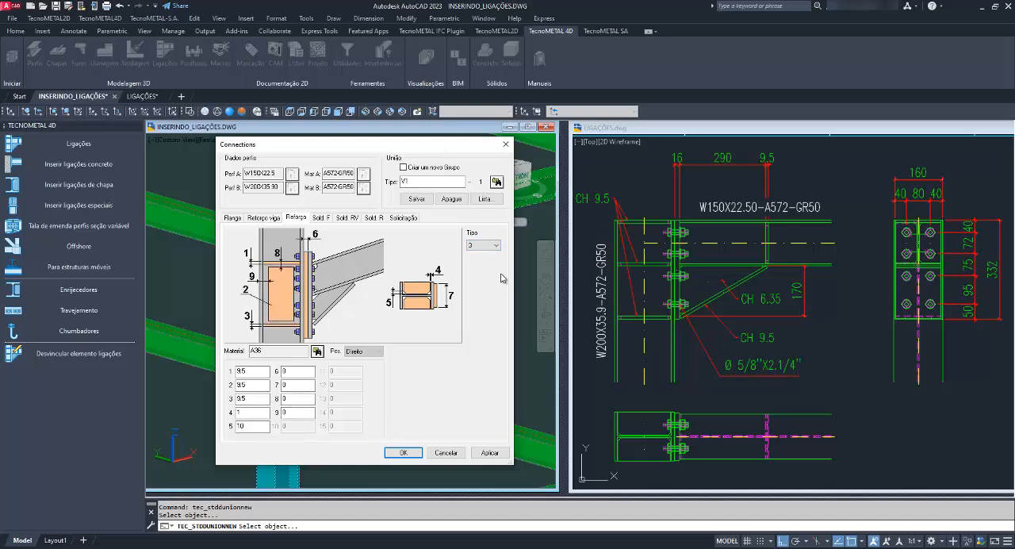
key("Down")
key("Down")
key("Down")
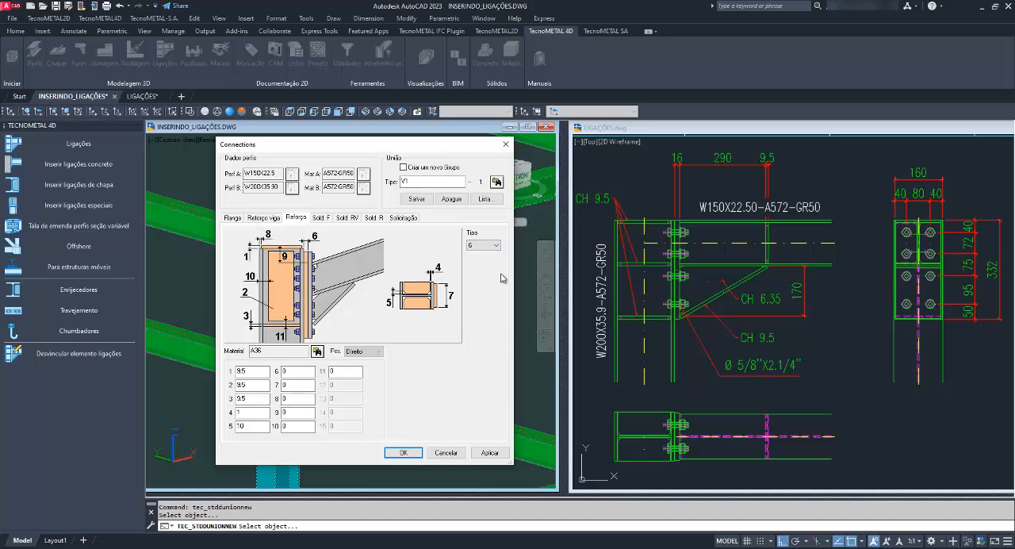
key("Down")
key("Down")
key("Down")
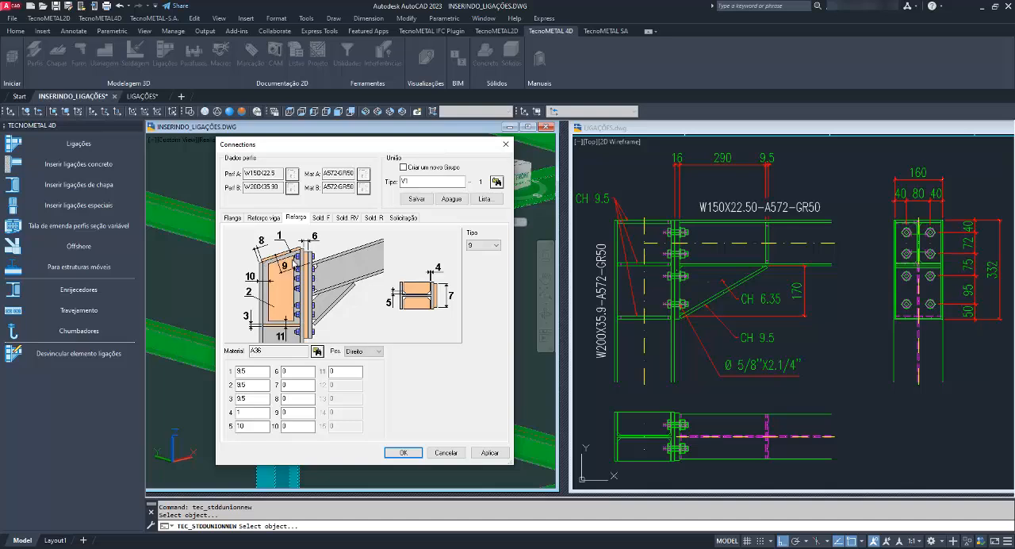
key("Down")
key("Up")
Compare the flange, beam reinforcement and column stiffener pages, including their diagrams and type options.
left_click(235, 220)
left_click(256, 219)
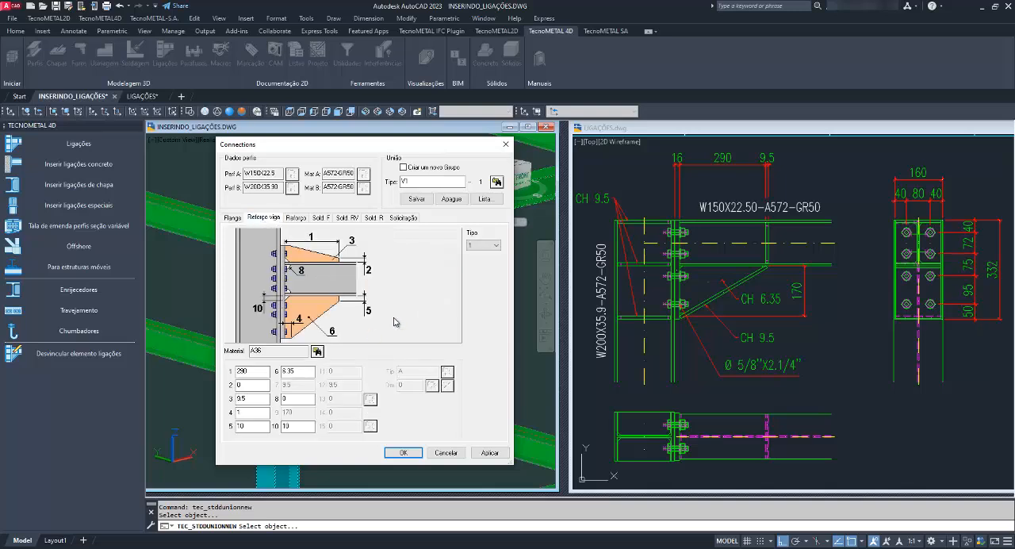
left_click(236, 219)
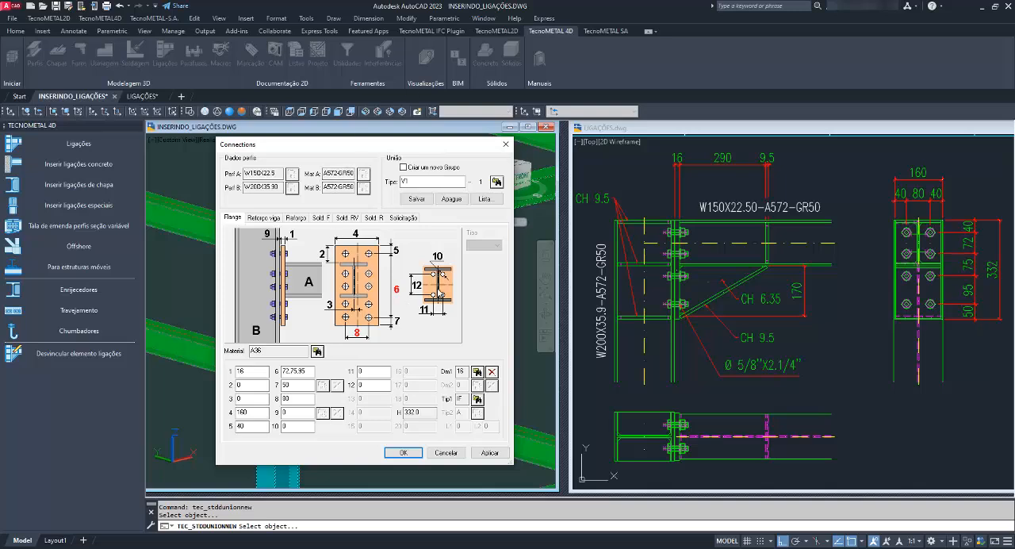
left_click(274, 218)
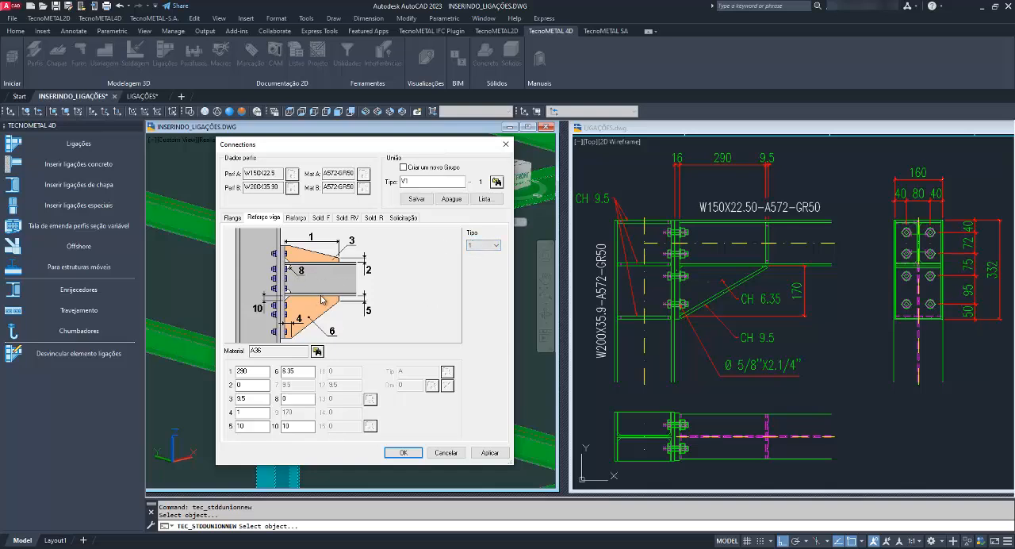
left_click(482, 245)
left_click(466, 258)
left_click(298, 220)
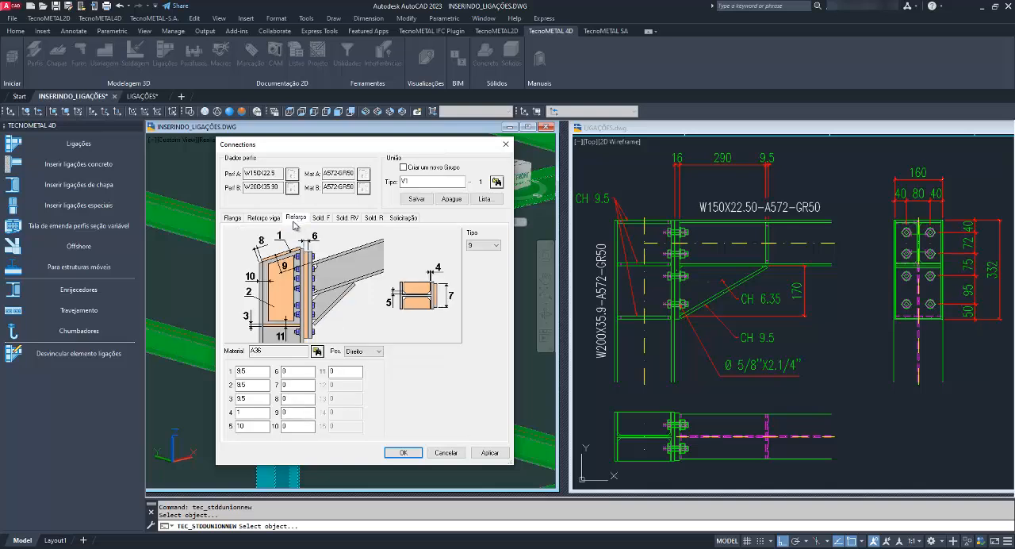
left_click(268, 219)
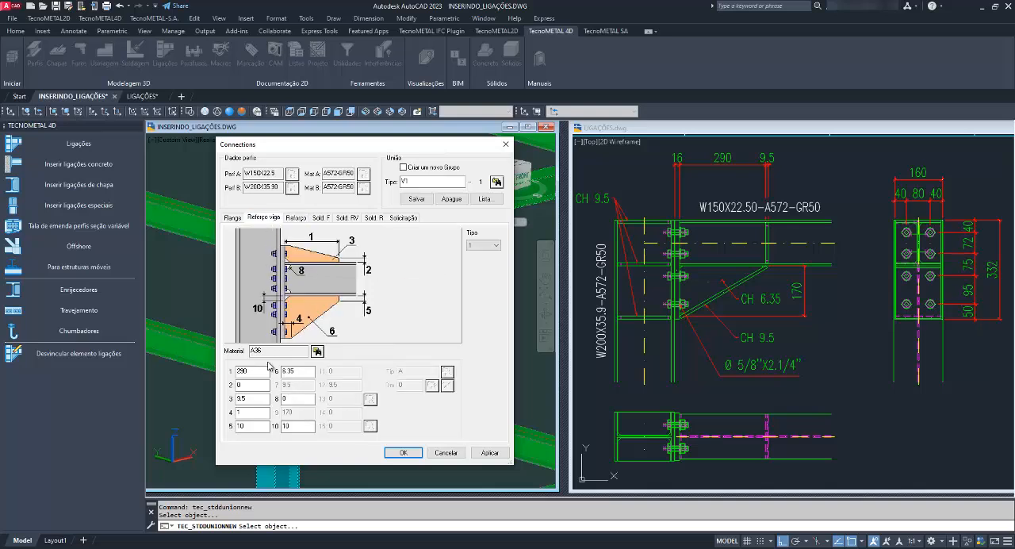
Compare beam reinforcement types 1 and 2, and select type 2 for the haunch below the beam.
left_click(483, 245)
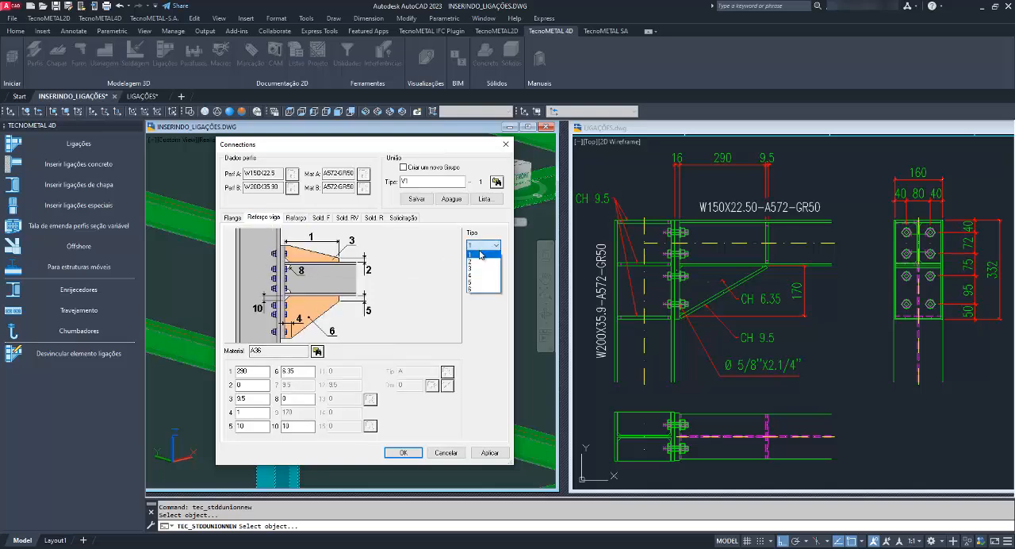
left_click(482, 261)
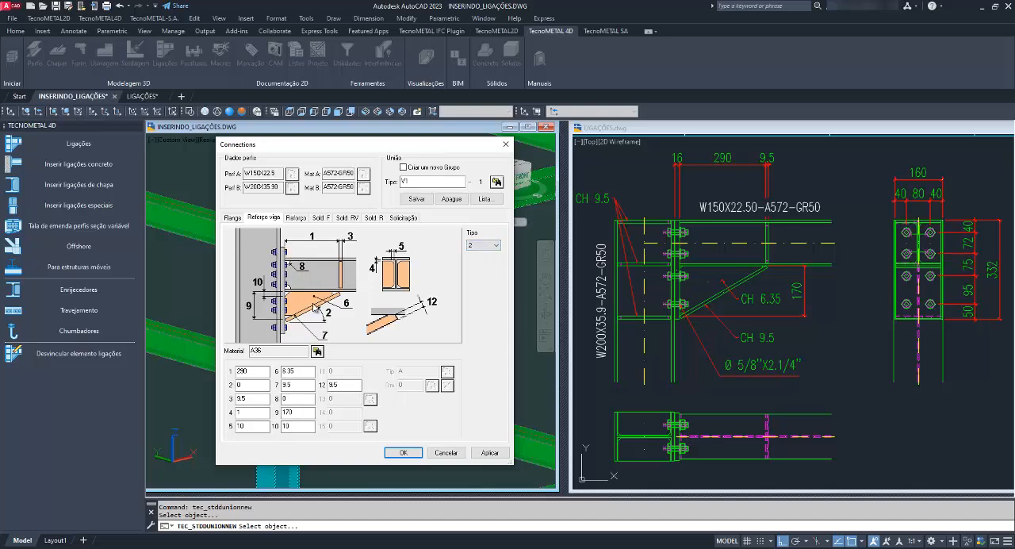
left_click(486, 247)
left_click(487, 254)
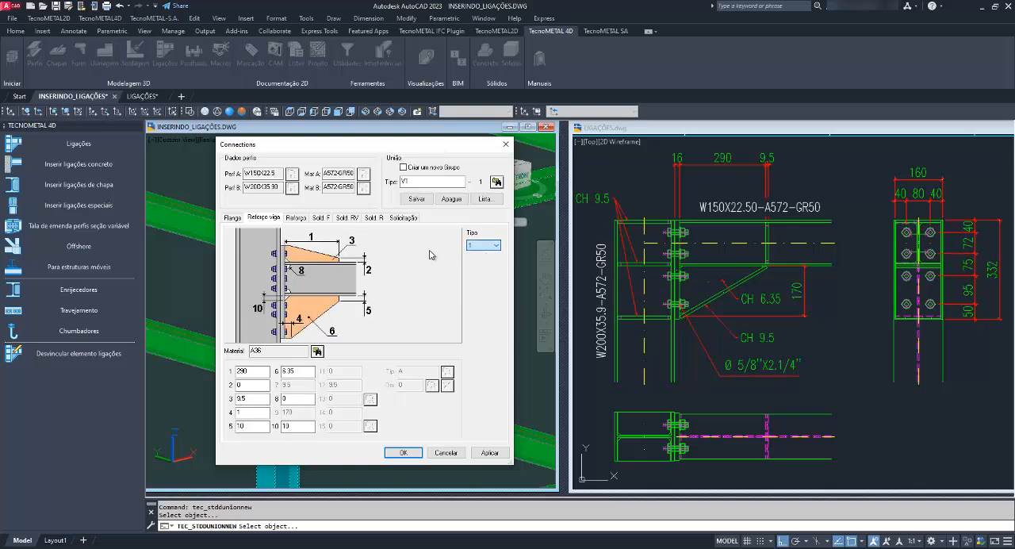
left_click(484, 246)
left_click(482, 262)
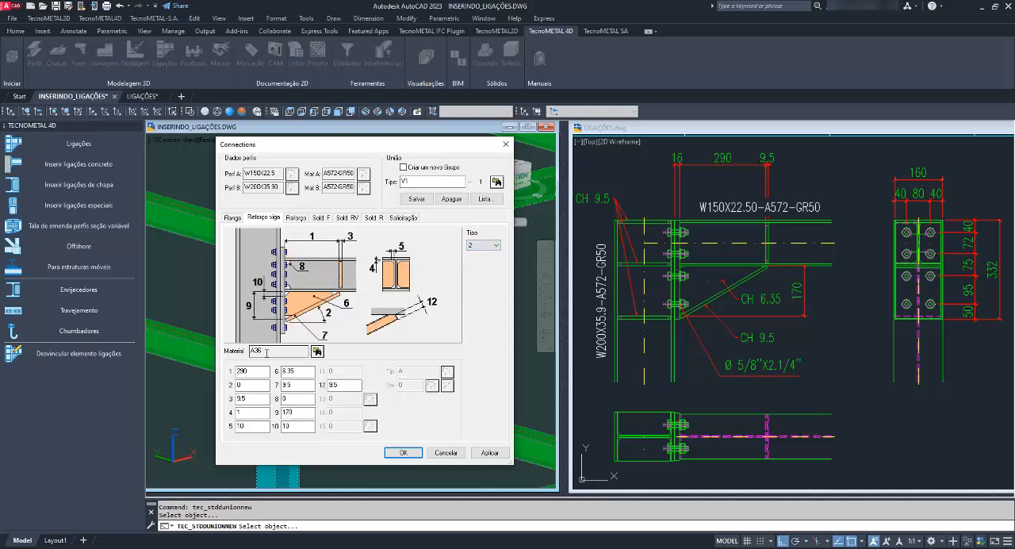
Check the beam haunch's material and its dimension values 1 to 5 against the reference drawing.
left_click(317, 351)
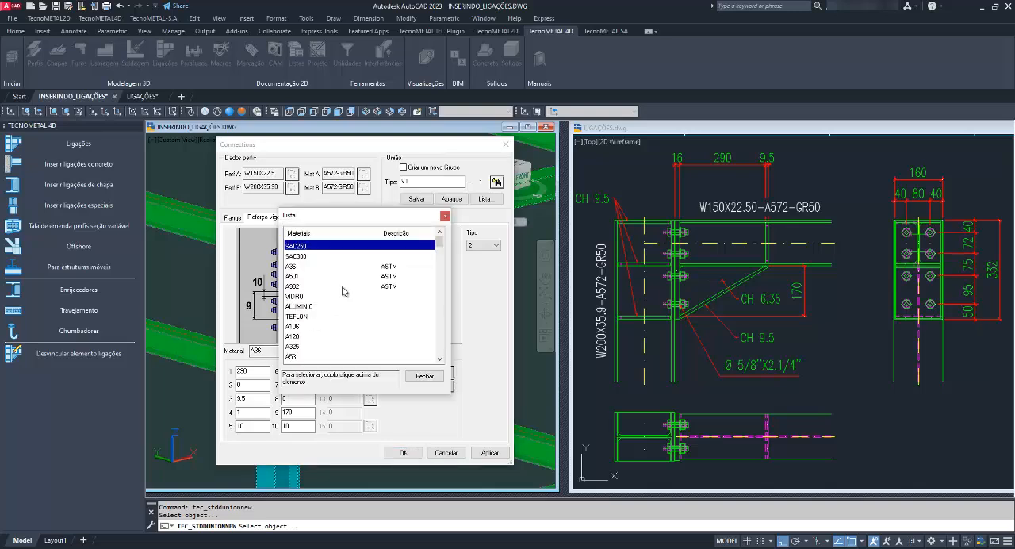
double_click(245, 371)
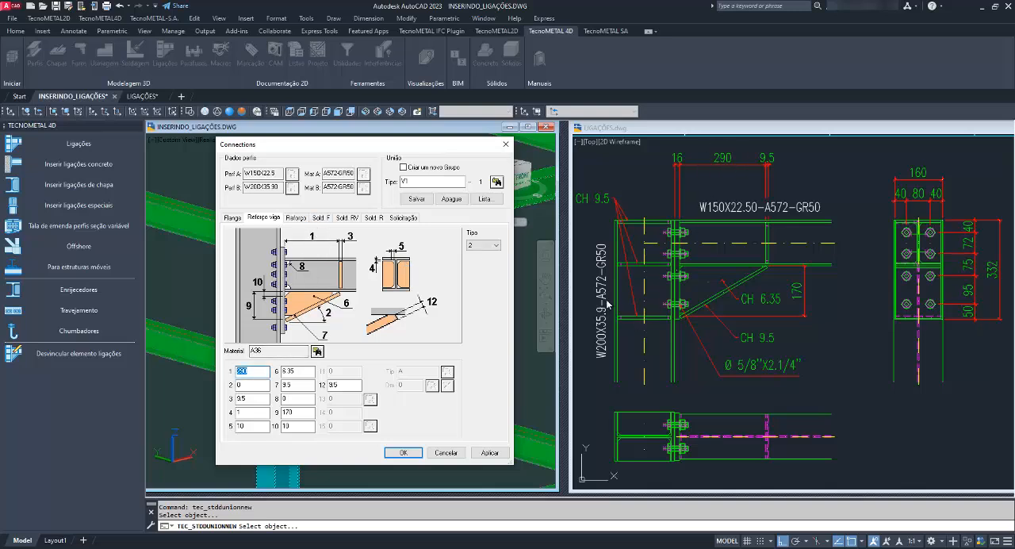
double_click(252, 386)
left_click(256, 400)
key("Tab")
Check the haunch's dimension values 6 to 12 and save the settings over connection type V1.
key("Tab")
double_click(285, 372)
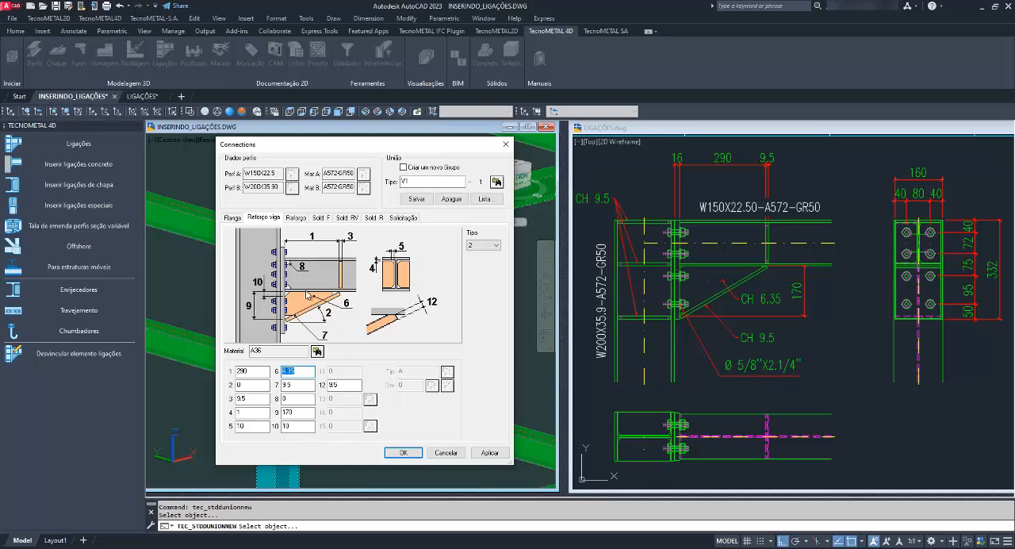
double_click(298, 385)
key("Tab")
key("Tab")
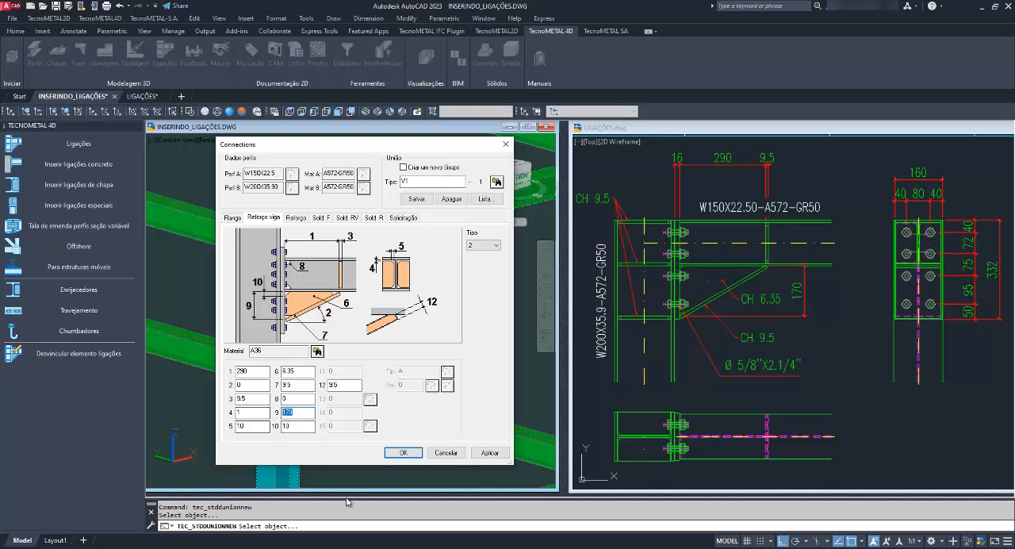
key("Tab")
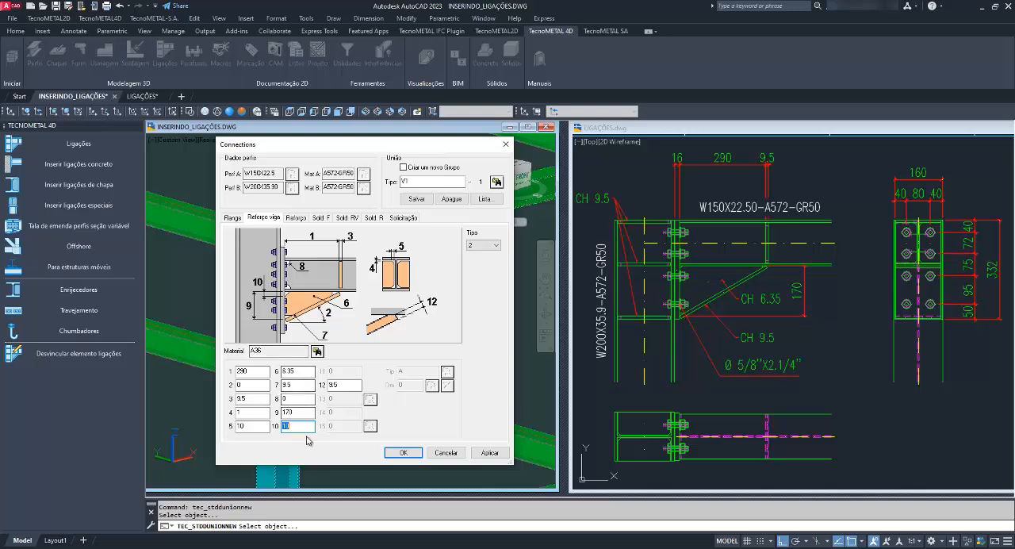
key("Tab")
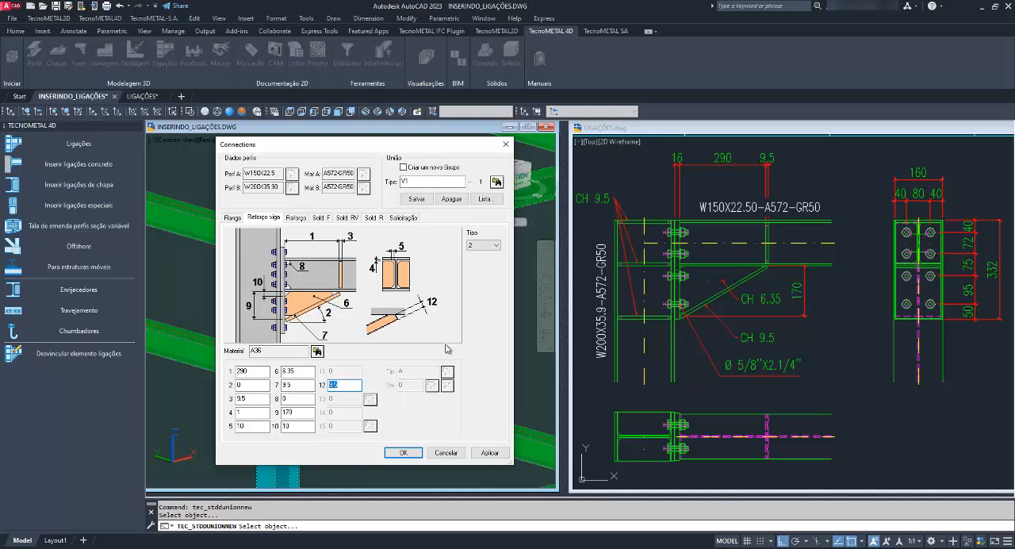
left_click(416, 198)
left_click(402, 329)
Preview the column stiffener types and leave the stiffener on type 1.
left_click(300, 218)
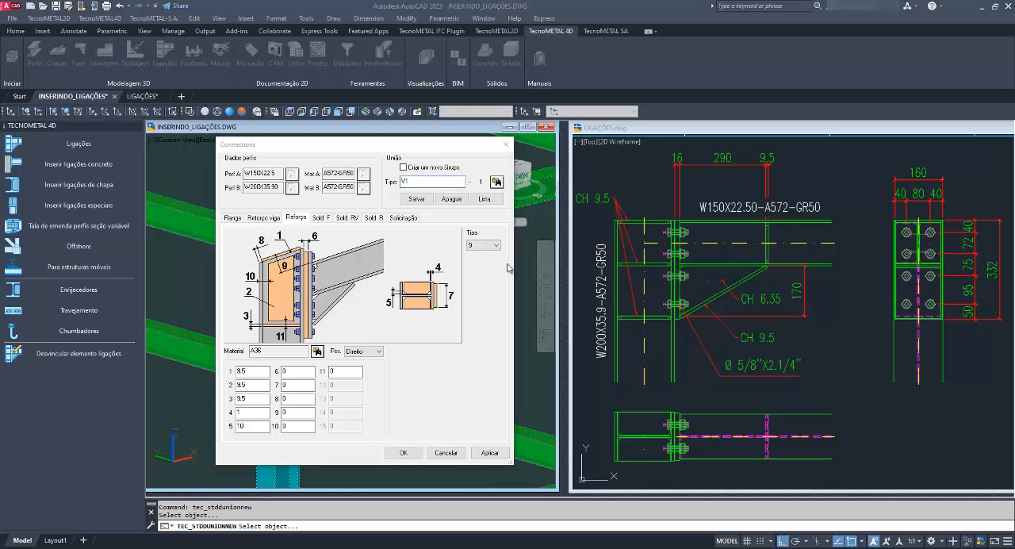
left_click(485, 245)
left_click(483, 256)
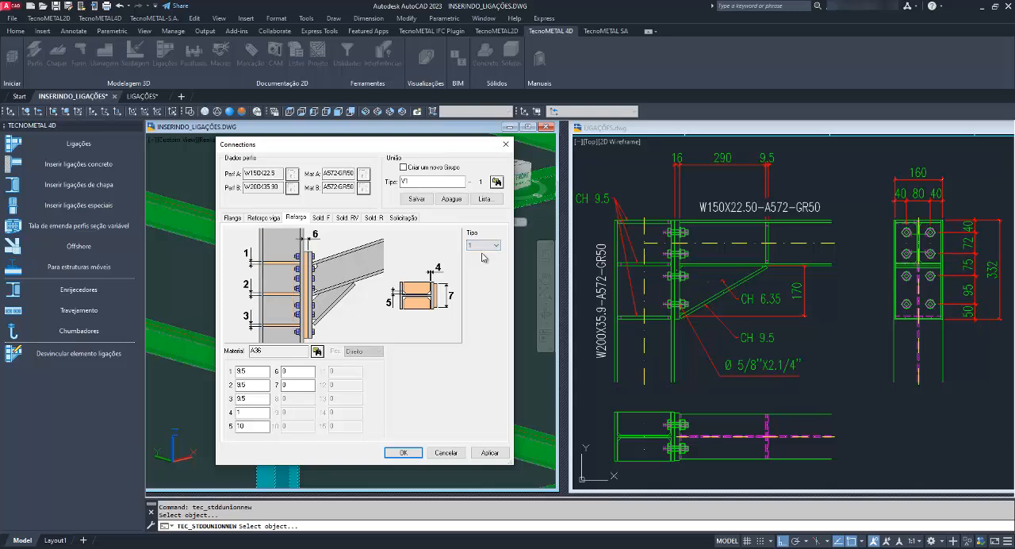
key("Down")
key("Down")
key("Down")
key("Down")
key("Down")
key("Down")
key("Down")
key("Down")
key("Down")
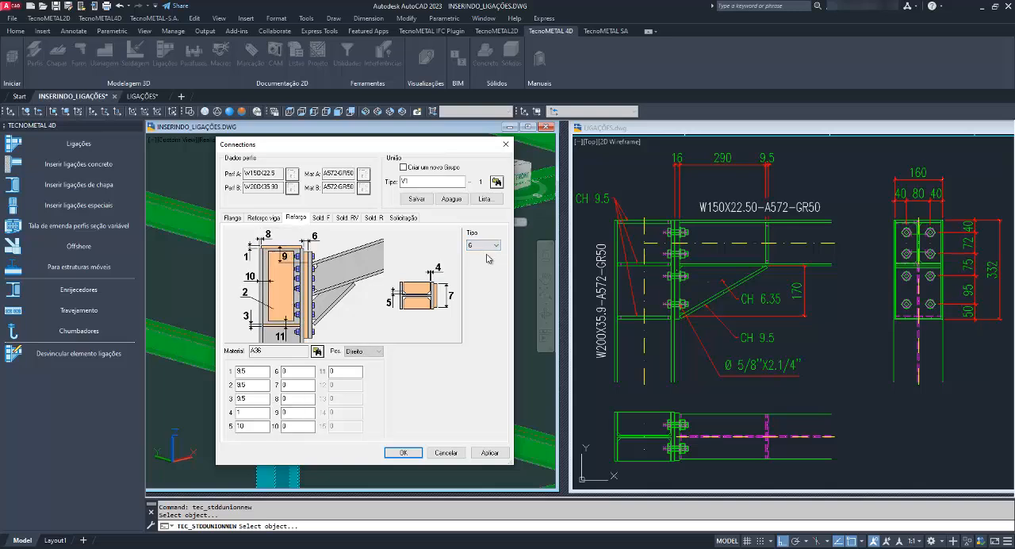
key("Down")
key("Down")
key("Down")
key("Down")
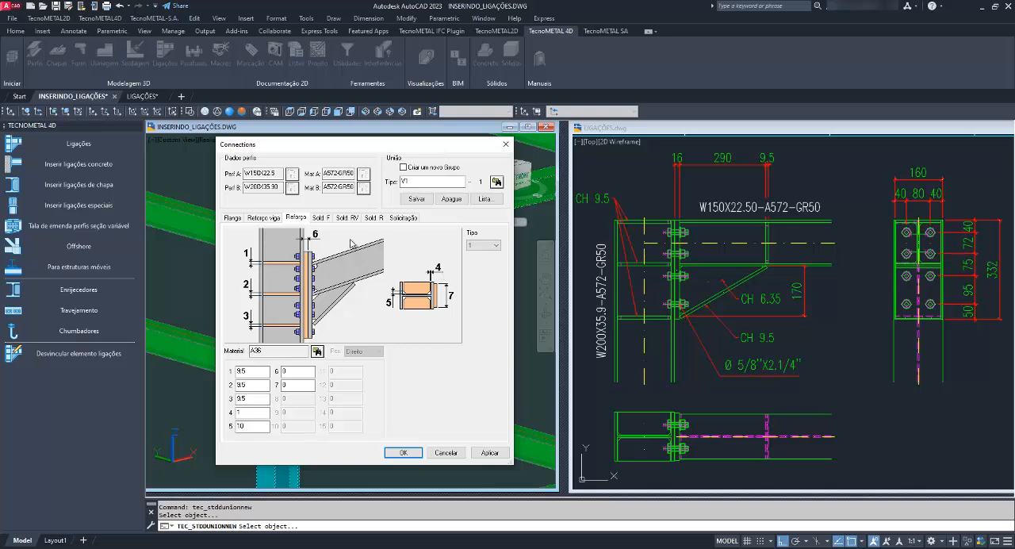
Check the column stiffener's material list and dimension values 1 to 7, and save the settings over connection type V1.
left_click(317, 351)
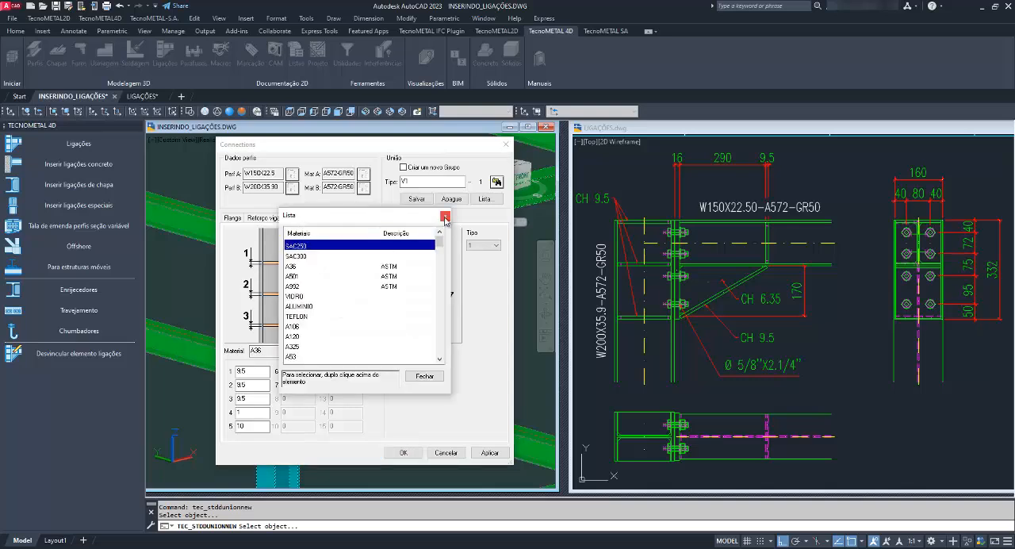
left_click(424, 375)
double_click(238, 370)
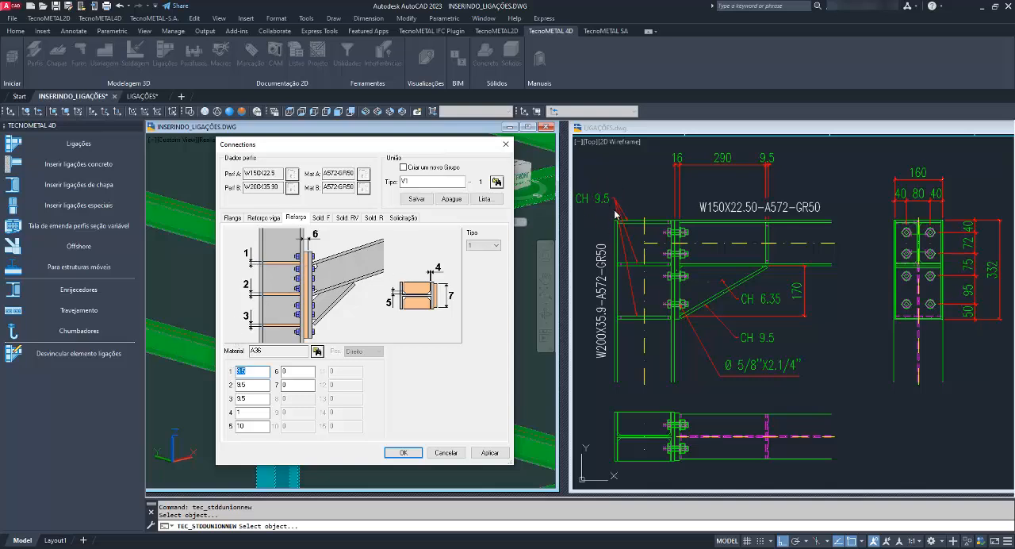
left_click_drag(256, 385, 235, 413)
key("Tab")
left_click(297, 370)
left_click(288, 384)
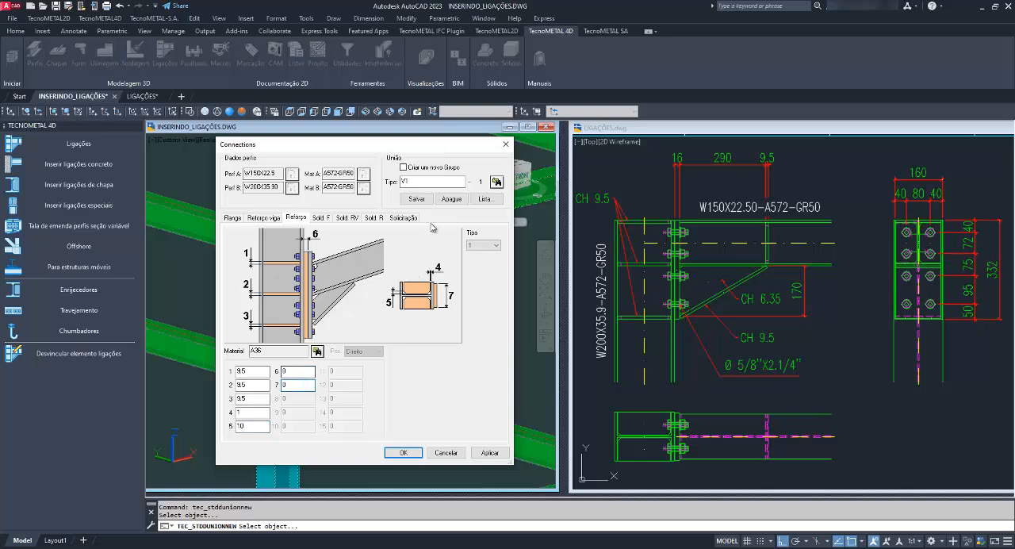
left_click(423, 200)
left_click(389, 331)
Examine the weld settings for the flange, beam reinforcement and column stiffener, as well as the connection's load settings.
left_click(322, 221)
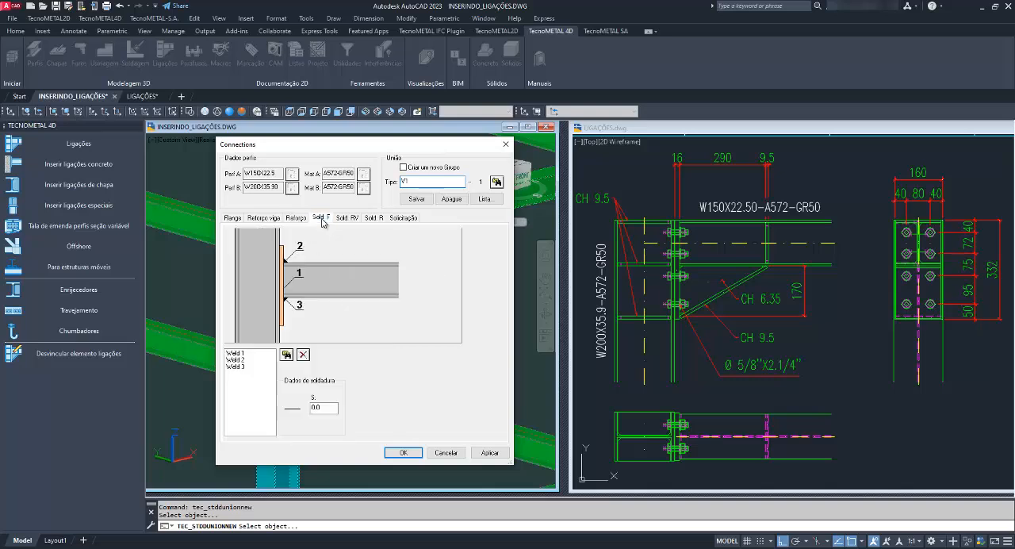
left_click(346, 219)
left_click(376, 219)
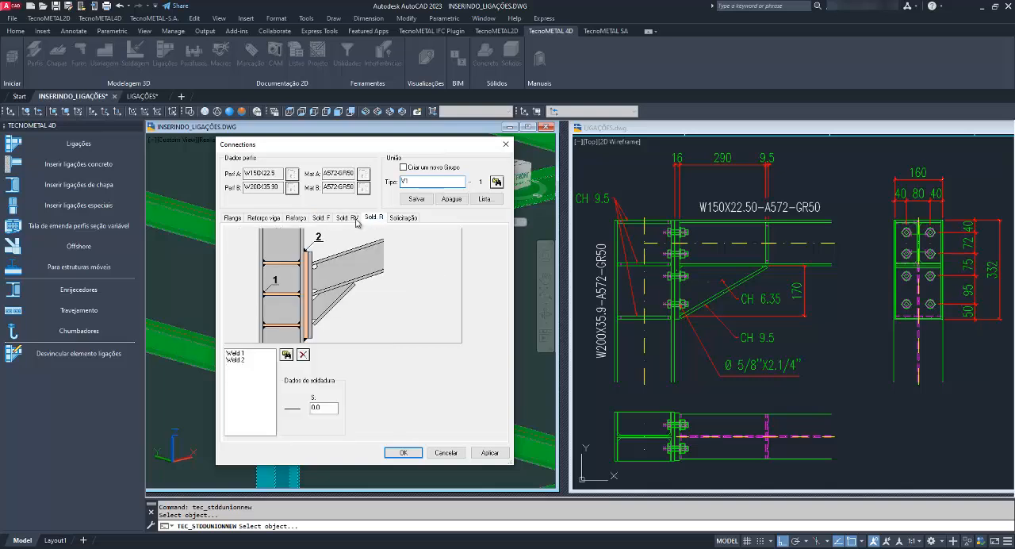
left_click(323, 218)
left_click(346, 219)
left_click(321, 219)
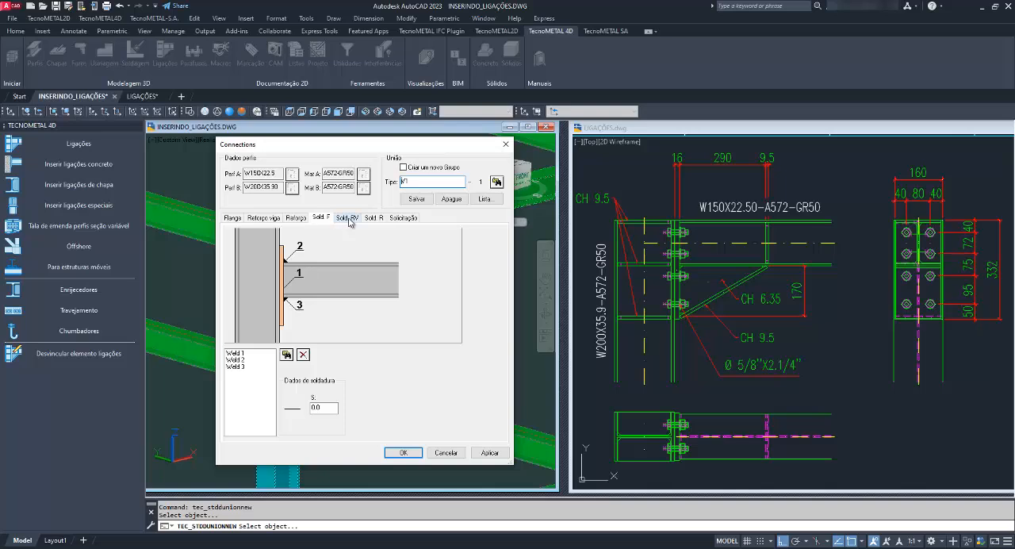
left_click(408, 219)
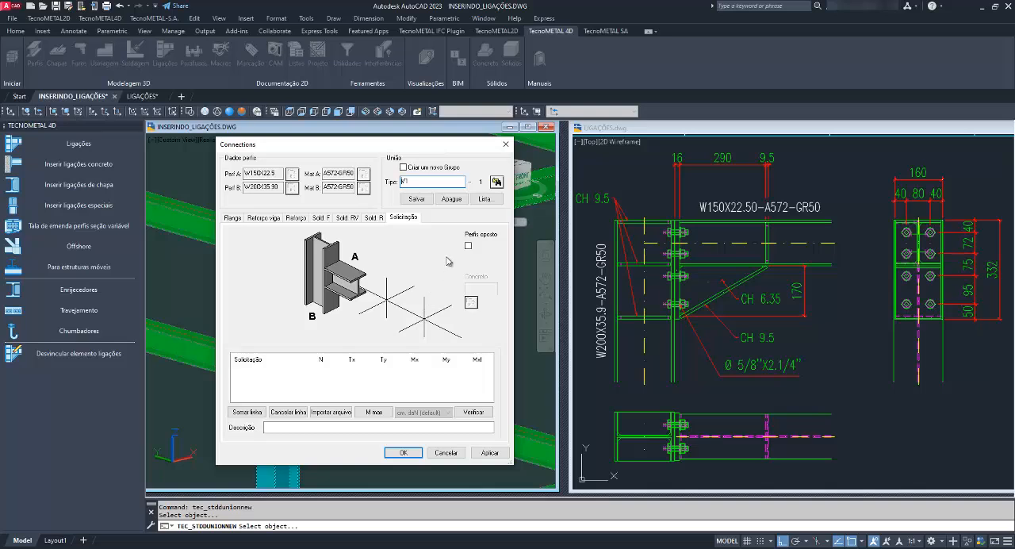
Recheck the flange, beam reinforcement and stiffener settings, insert the connection at the beam-column joint and end the command.
left_click(300, 218)
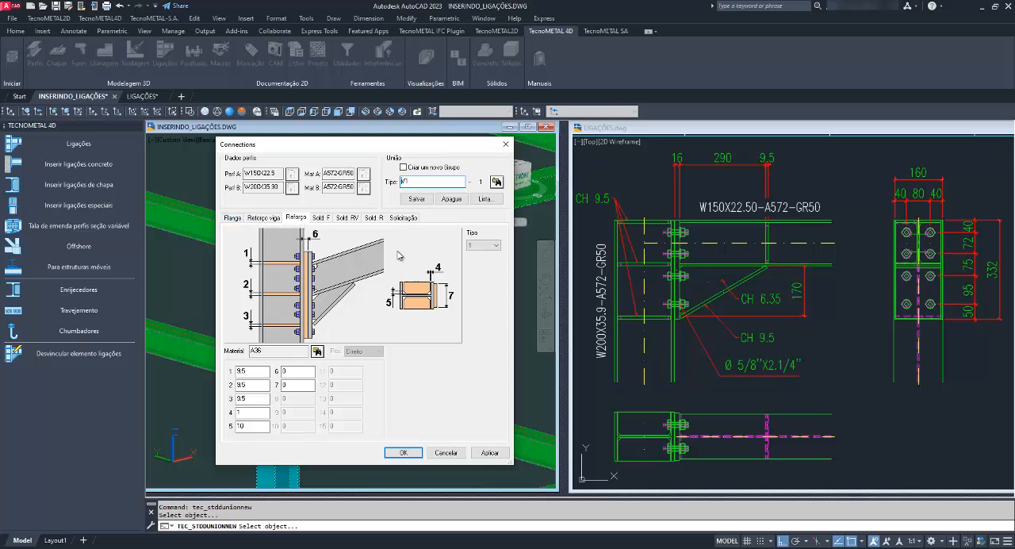
left_click(233, 219)
left_click(257, 219)
left_click(297, 219)
left_click(397, 452)
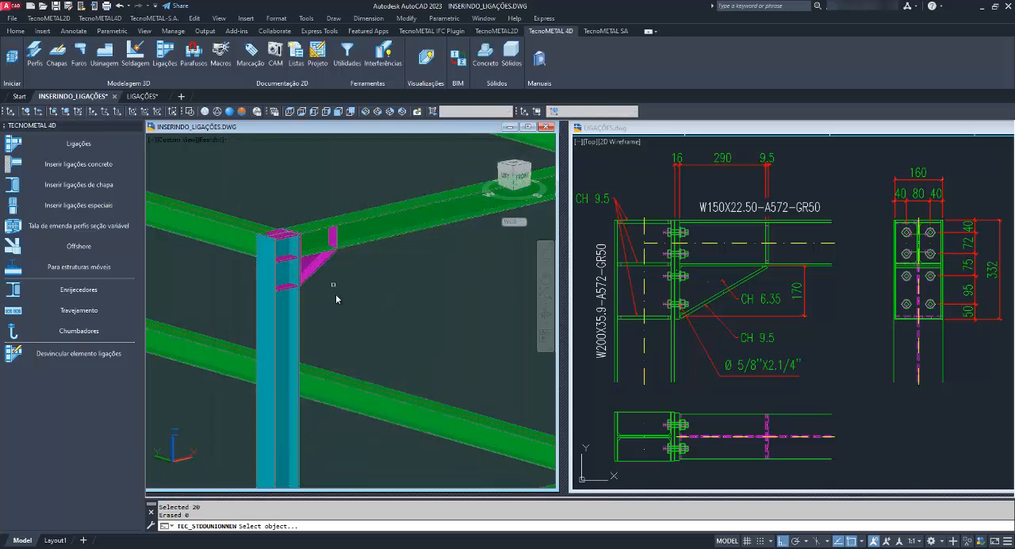
key("Escape")
key("Escape")
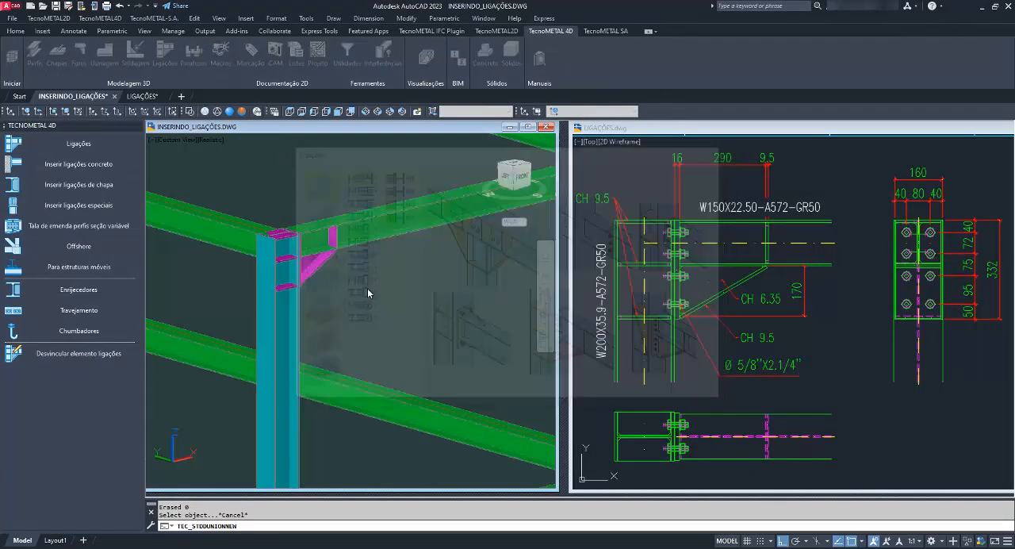
Reopen the inserted connection for editing and set its bolt typology Tip1 to A.
scroll(296, 252, "up", 3)
middle_click_drag(296, 254, 234, 284, "shift")
right_click(266, 306)
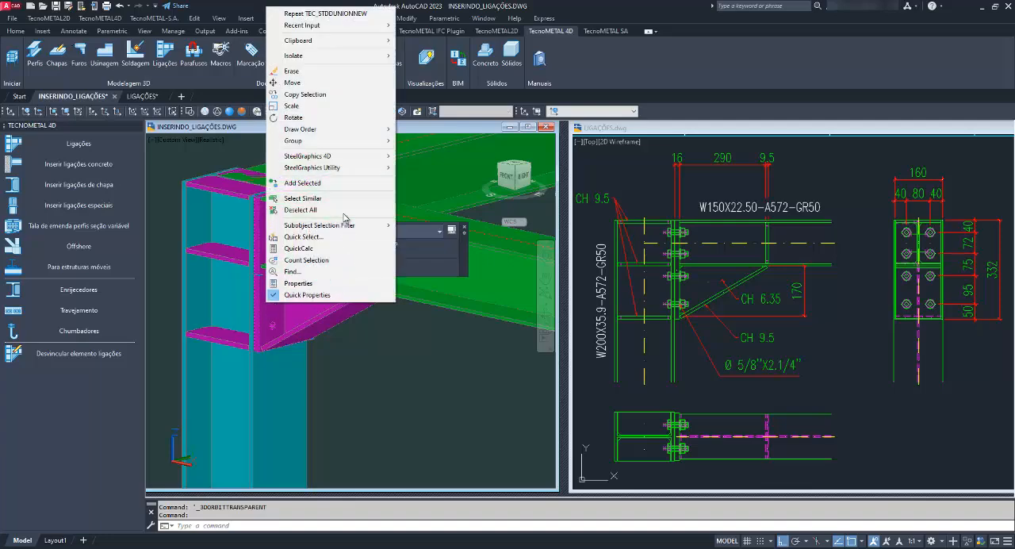
mouse_move(356, 166)
left_click(456, 183)
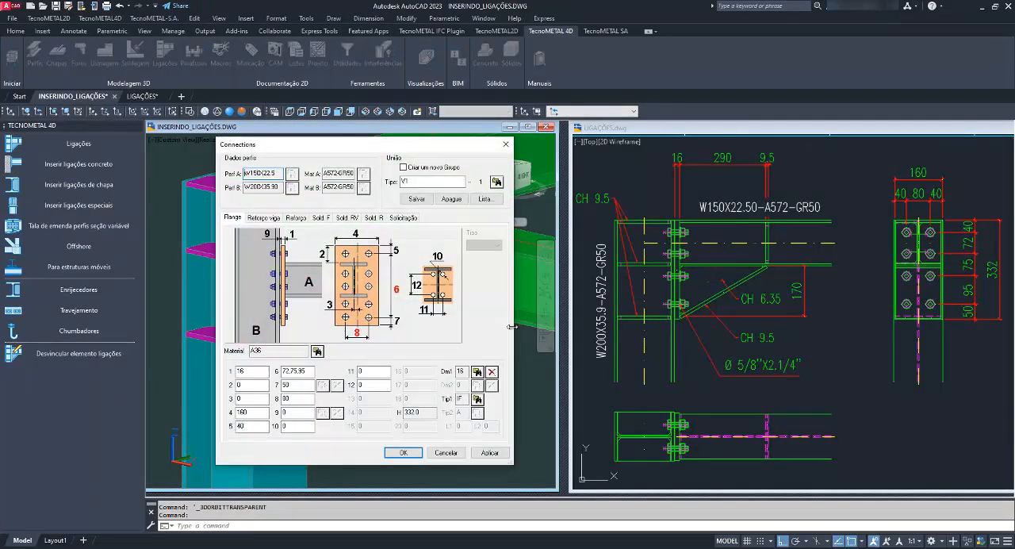
left_click(478, 398)
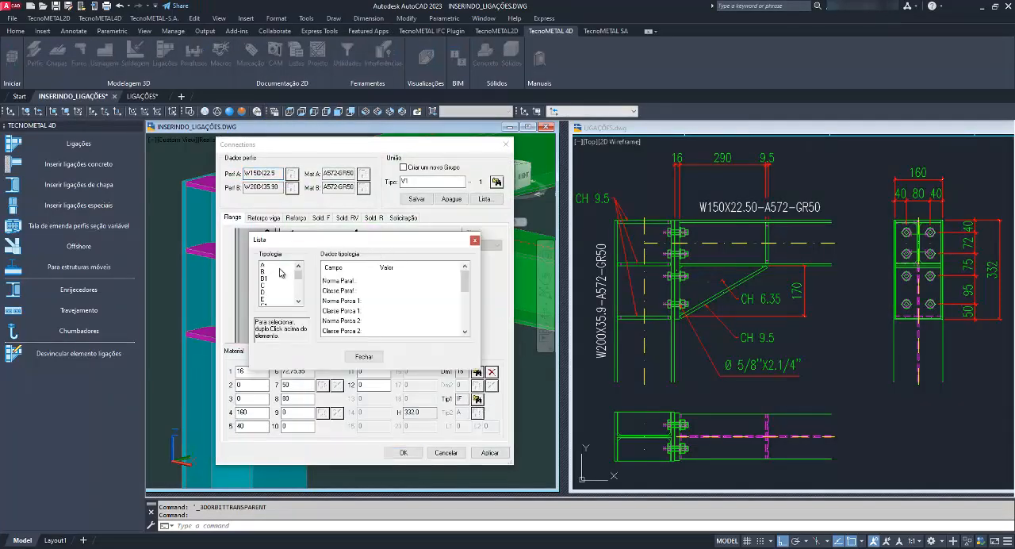
left_click(279, 267)
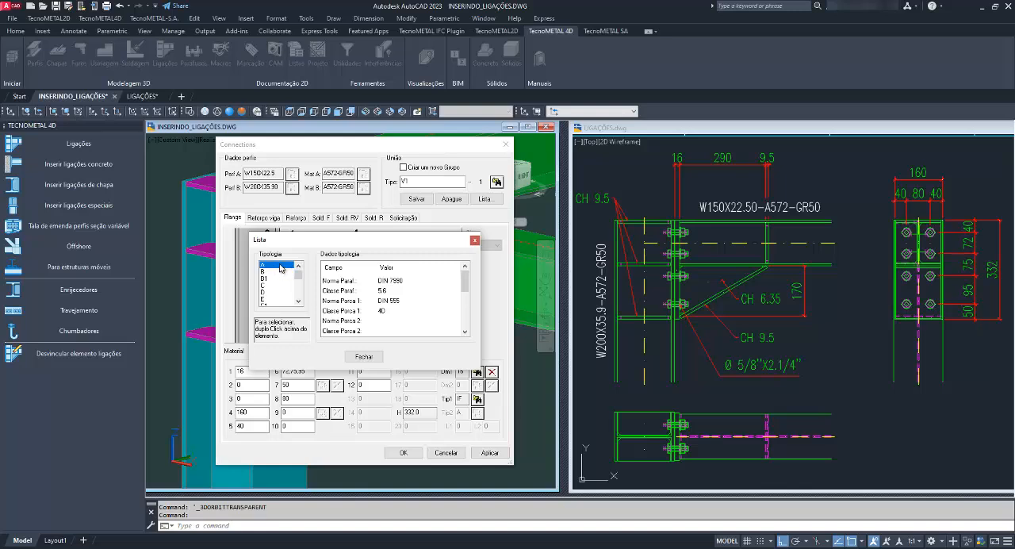
double_click(279, 267)
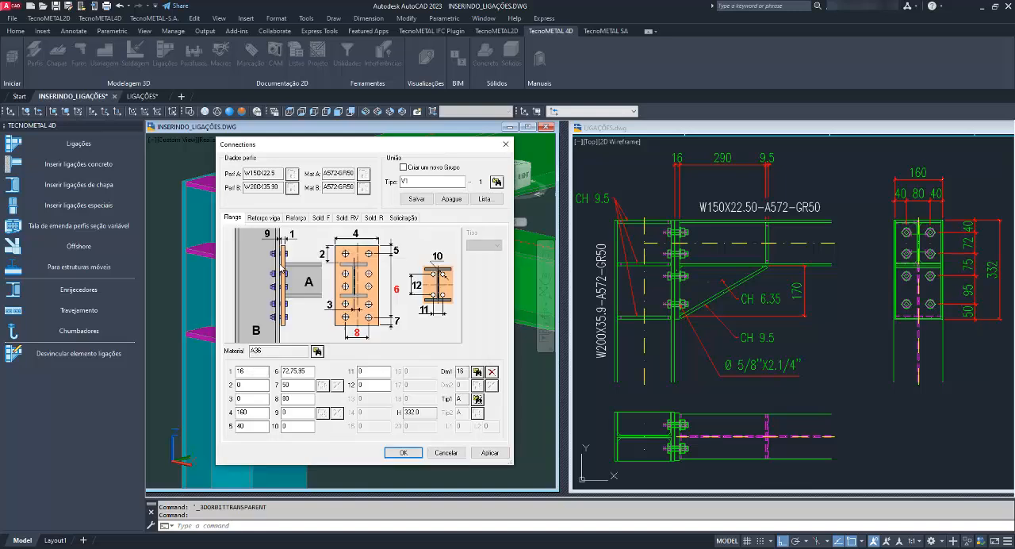
Save the changed bolt typology over connection type V1 and apply it to the inserted connection.
left_click(416, 199)
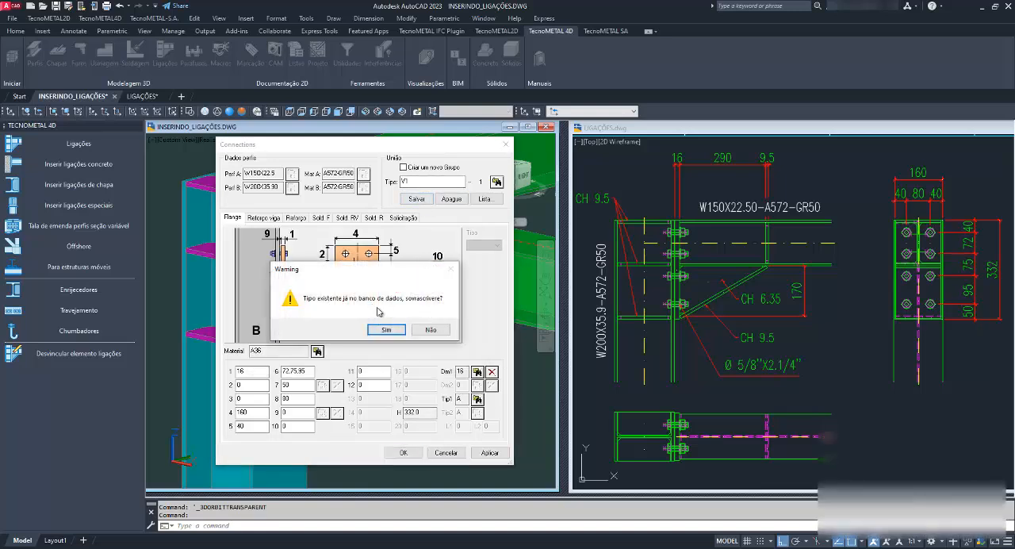
left_click(382, 326)
left_click(403, 454)
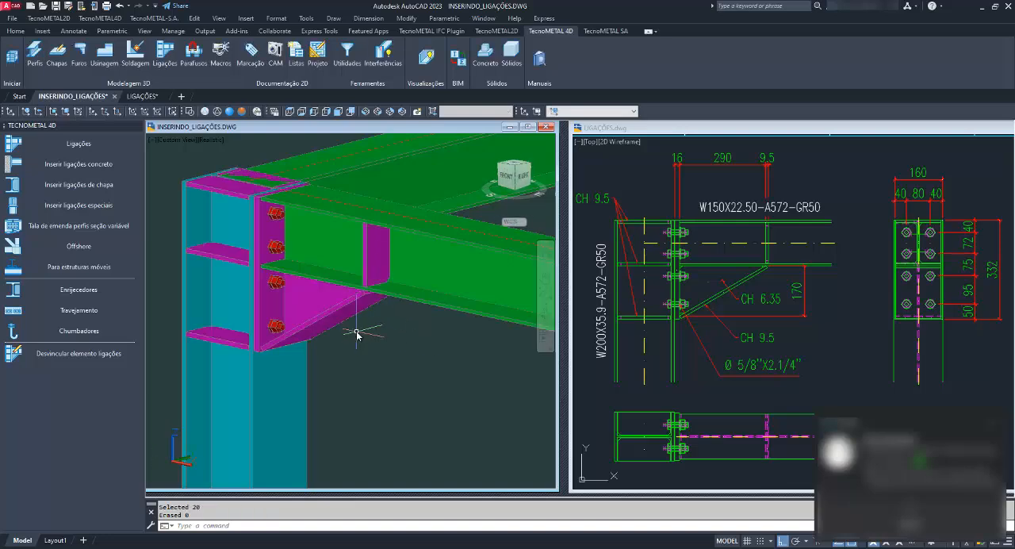
Examine the end plate, bolts, haunch and stiffeners of the inserted connection from several sides.
middle_click_drag(357, 333, 504, 330)
scroll(341, 316, "down", 4)
scroll(387, 327, "up", 3)
scroll(317, 309, "up", 4)
middle_click_drag(317, 310, 217, 320, "shift")
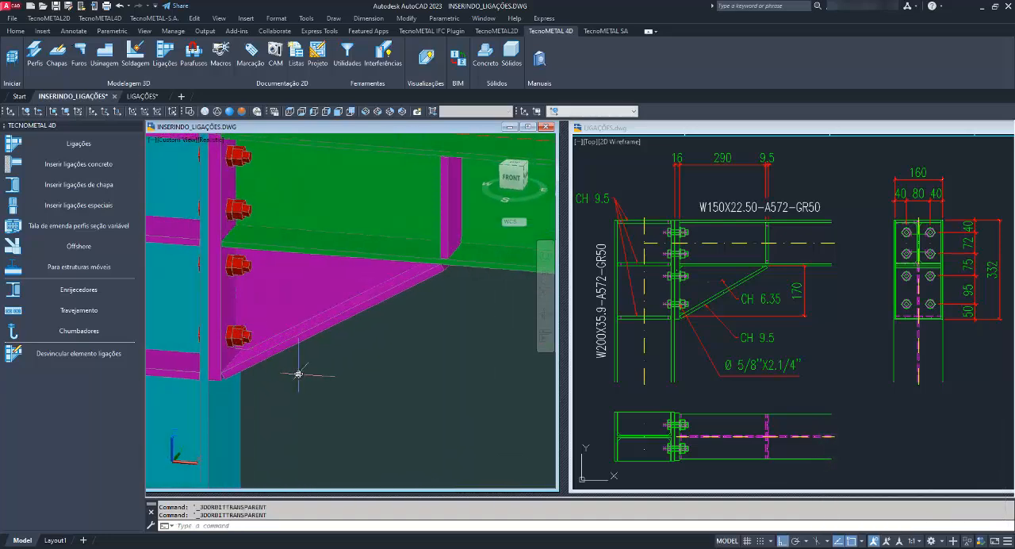
scroll(317, 373, "down", 5)
middle_click_drag(389, 380, 336, 276, "shift")
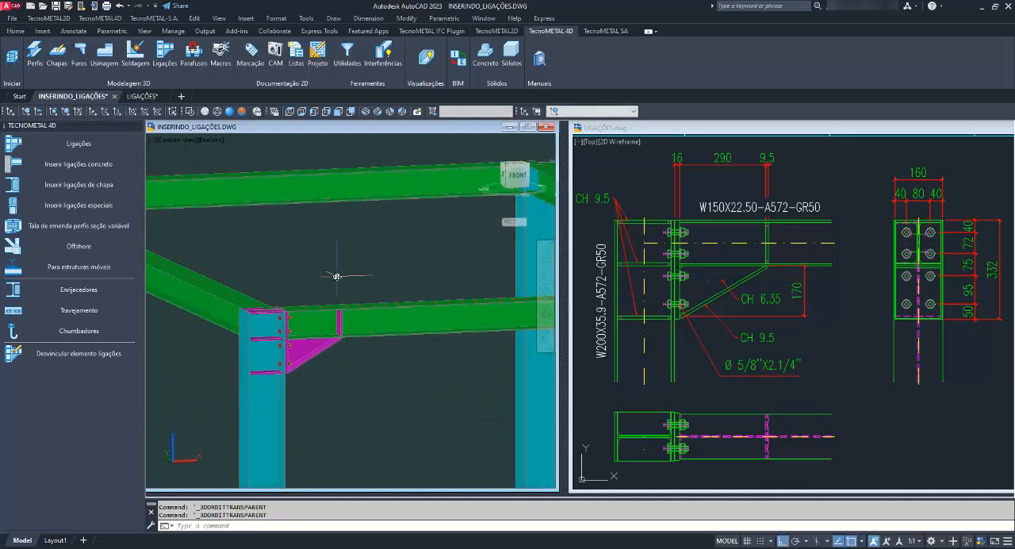
Isolate the connected column and beam together with their connection plates and bolts.
key("Escape")
key("Escape")
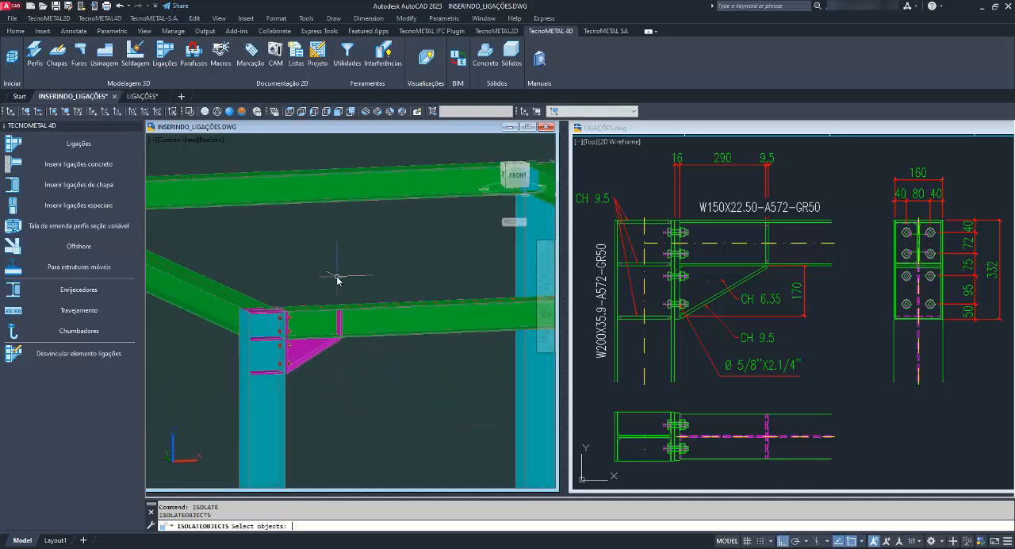
key("Return")
left_click(198, 226)
left_click(397, 435)
left_click(408, 403)
left_click(367, 241)
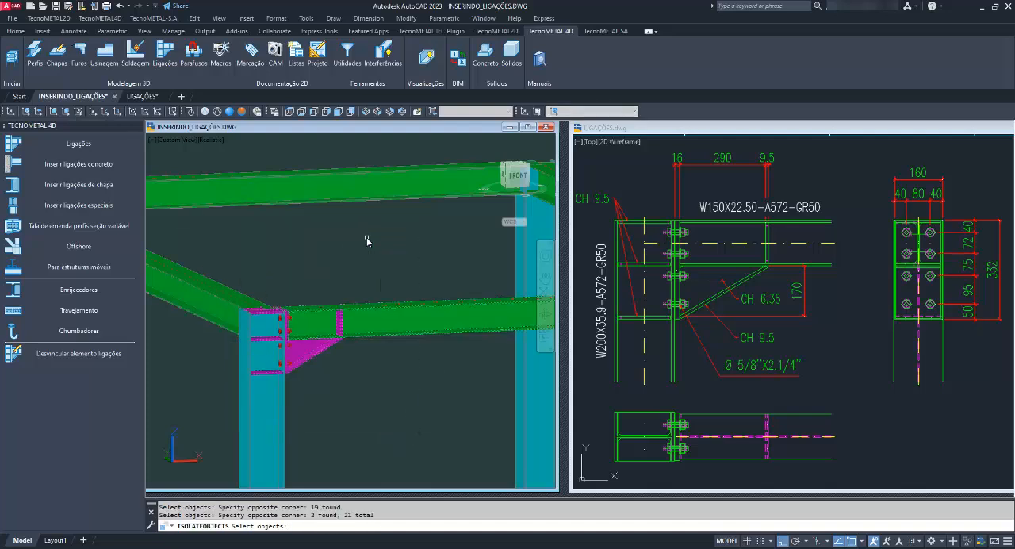
left_click(344, 433)
left_click(205, 412)
key("Return")
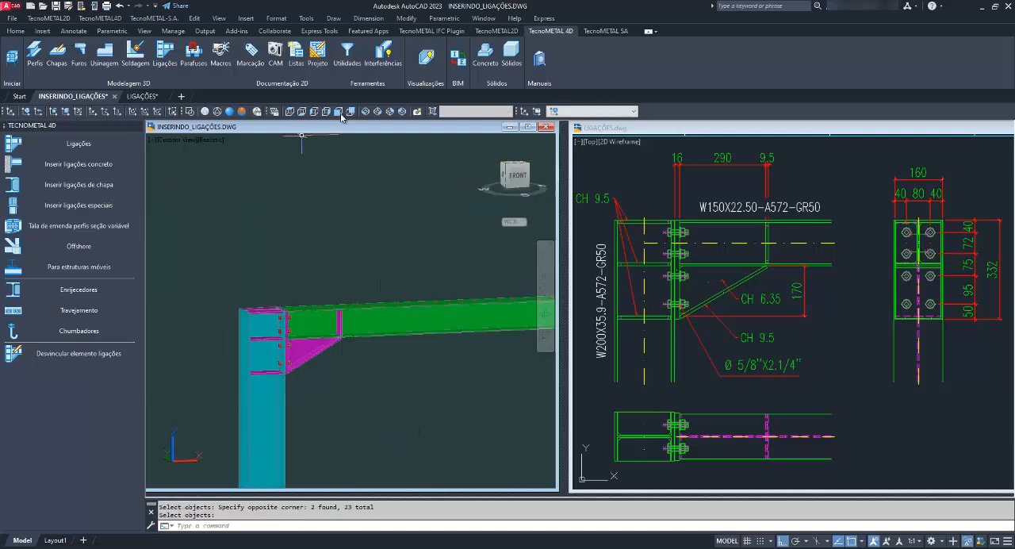
Show the isolated connection in the Front view with the 2D Wireframe visual style.
scroll(315, 170, "up", 5)
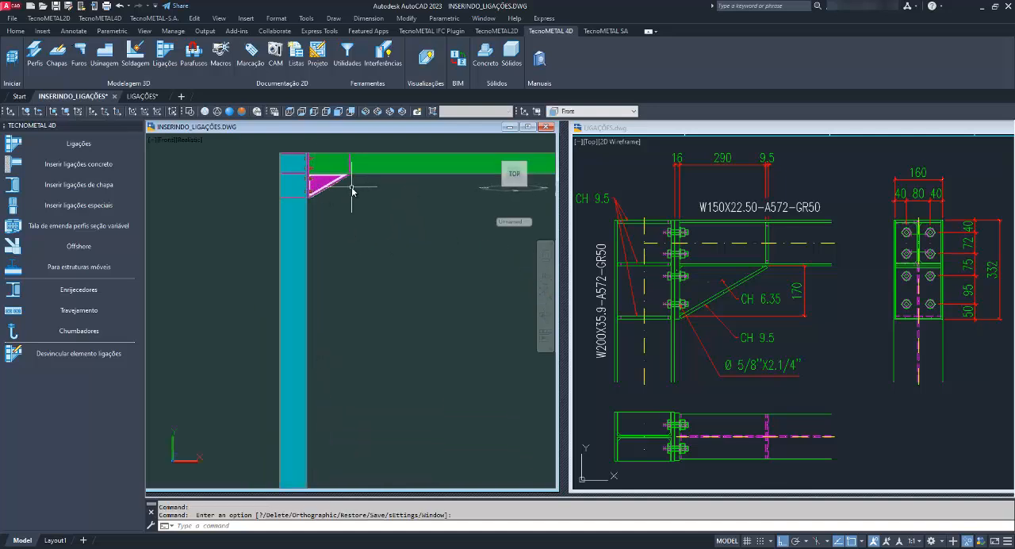
middle_click_drag(312, 172, 282, 277)
scroll(282, 276, "up", 3)
left_click(190, 112)
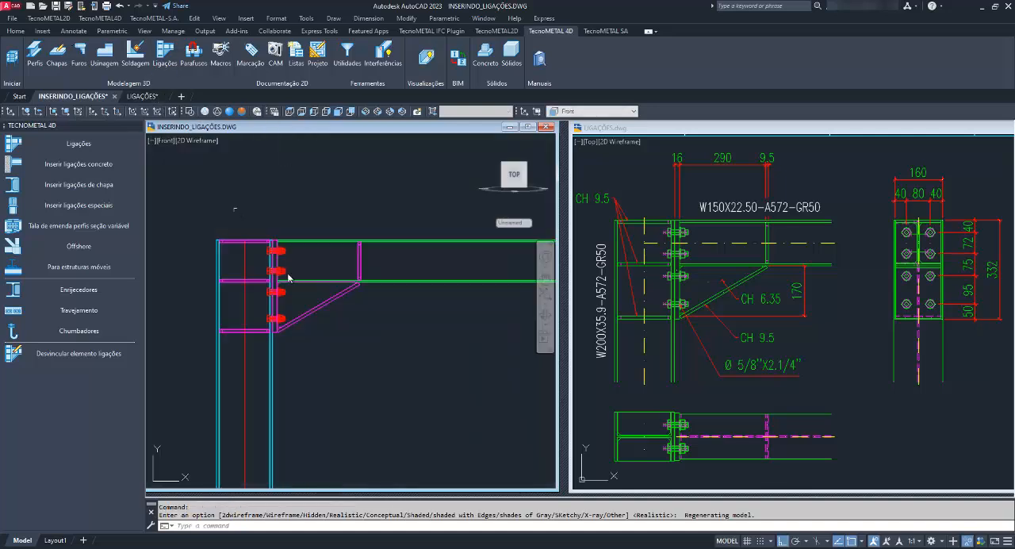
scroll(317, 256, "up", 3)
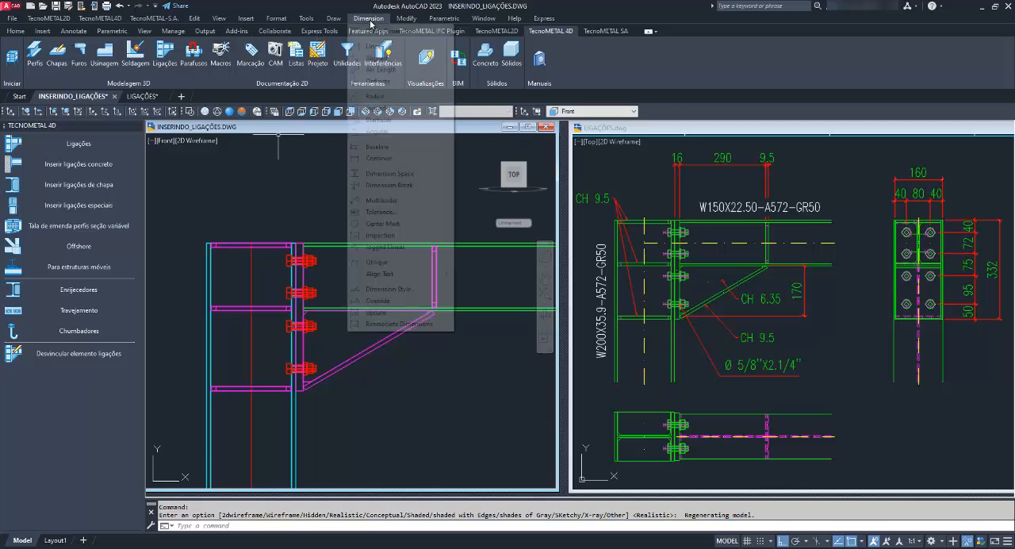
Measure the end plate's thickness at its upper edge with a trial linear dimension, without placing it.
left_click(368, 18)
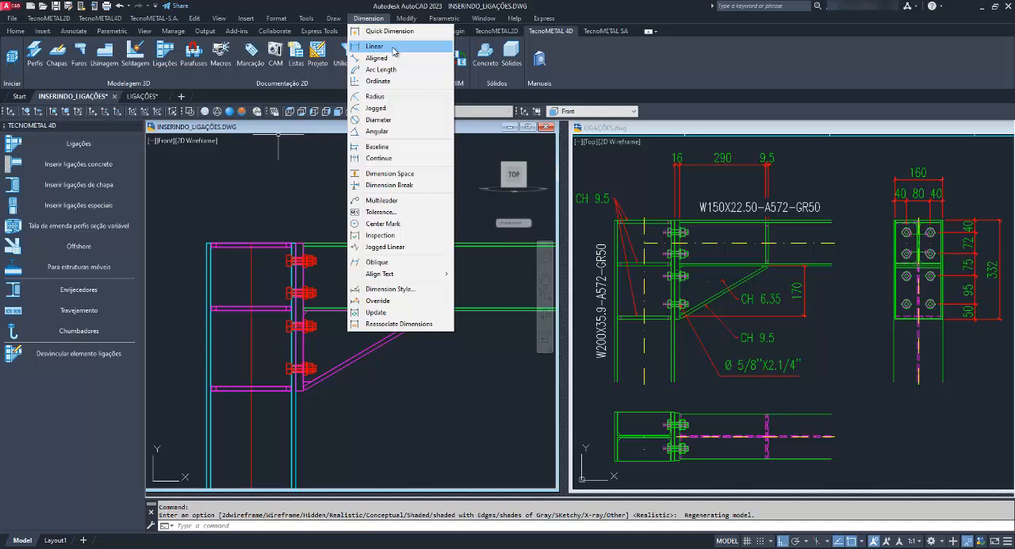
left_click(394, 50)
scroll(298, 218, "up", 6)
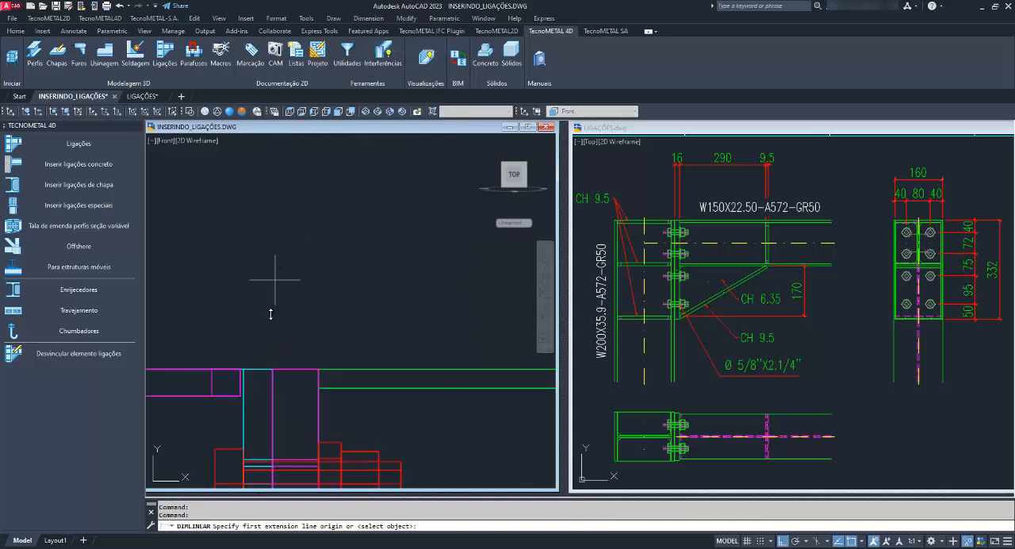
left_click(270, 369)
left_click(318, 371)
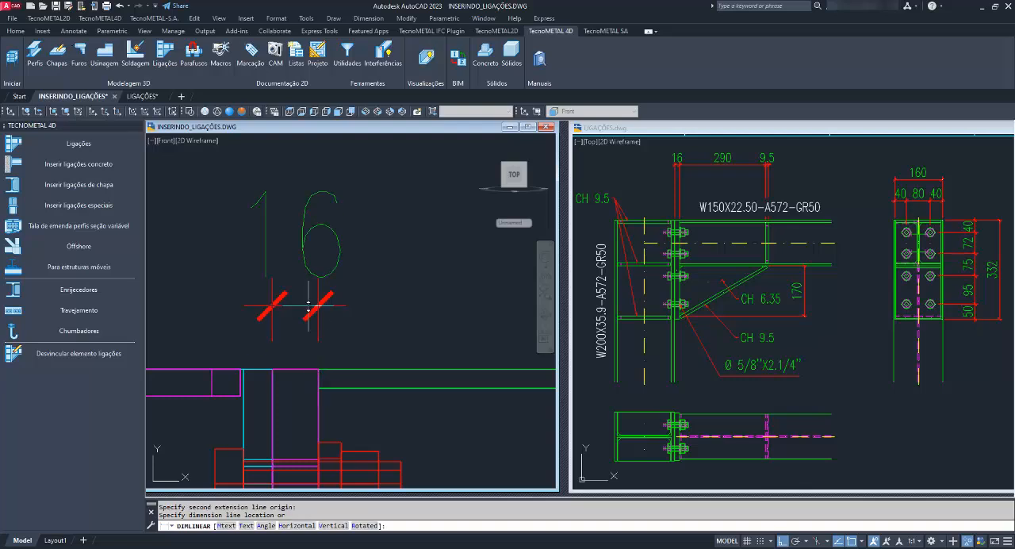
scroll(328, 233, "down", 5)
right_click(330, 250)
left_click(333, 257)
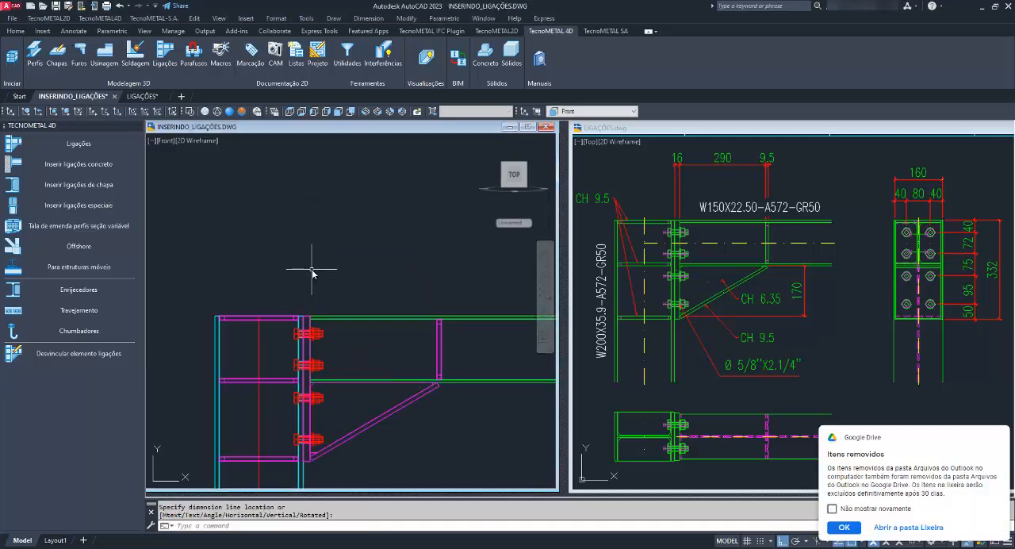
Dimension the end plate's thickness above its upper edge with a linear dimension, and dismiss the Google Drive notification.
left_click(368, 17)
left_click(374, 37)
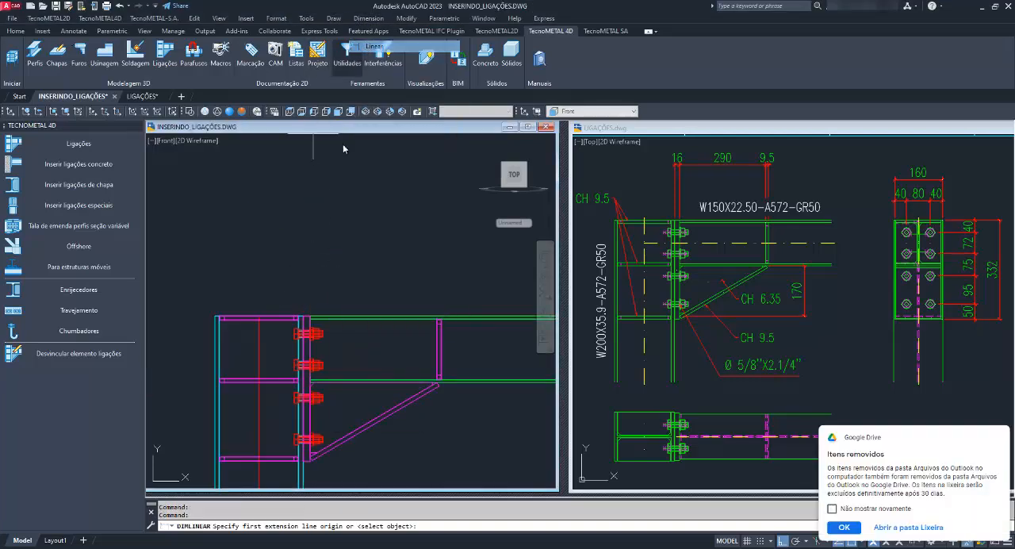
scroll(302, 319, "up", 4)
left_click(326, 321)
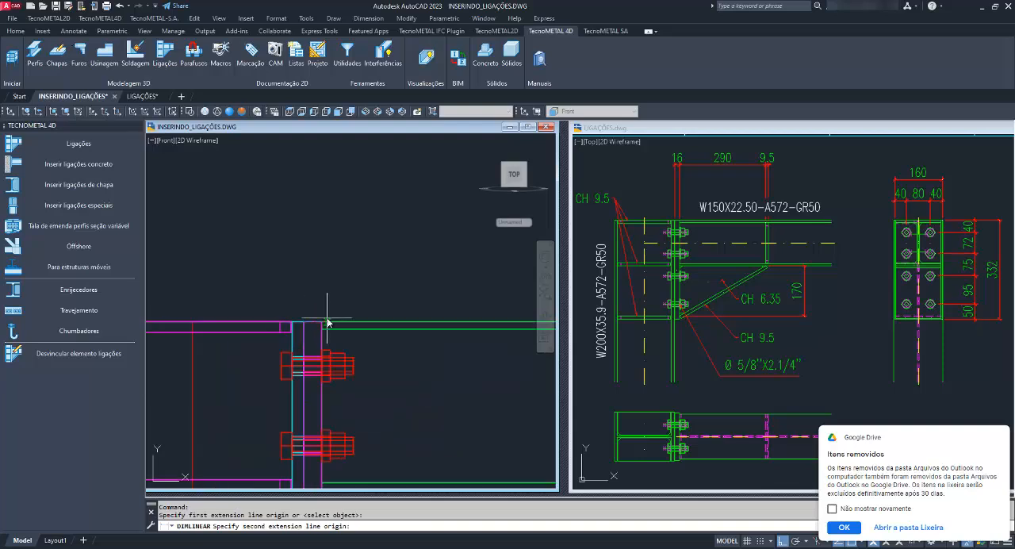
left_click(321, 323)
left_click(333, 186)
left_click(951, 449)
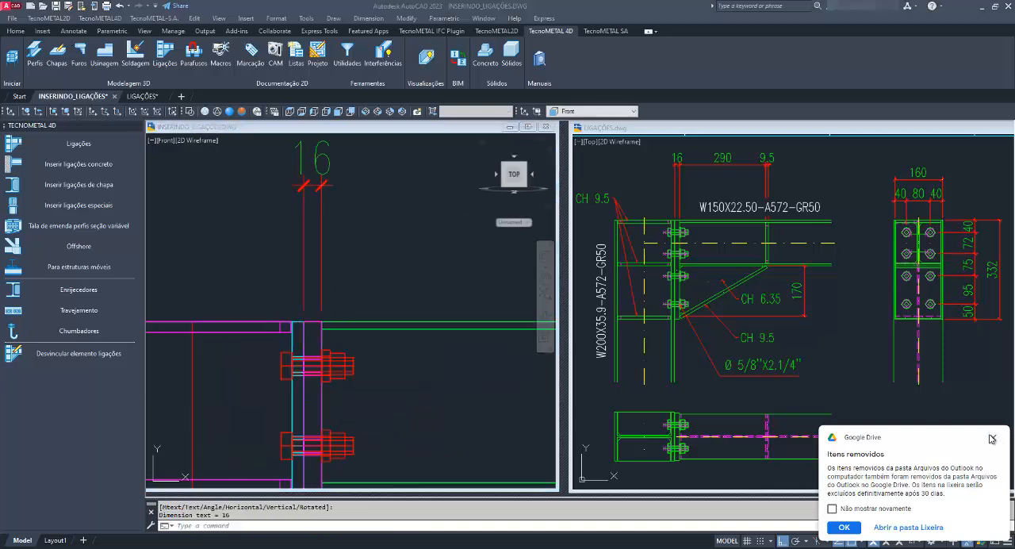
Dimension the horizontal distance from the end plate's beam-side face to the near face of the beam stiffener.
left_click(368, 17)
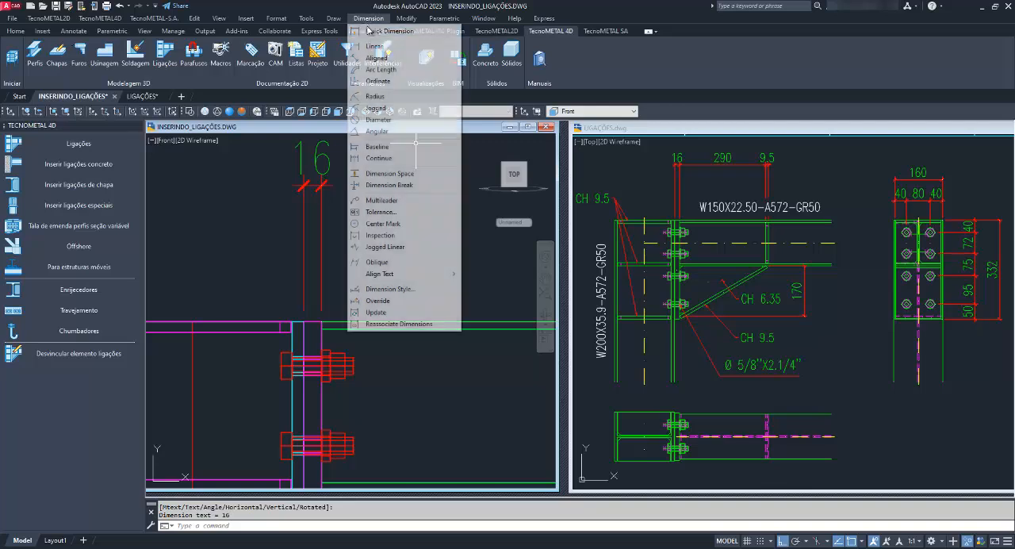
left_click(374, 37)
left_click(318, 270)
scroll(318, 269, "down", 4)
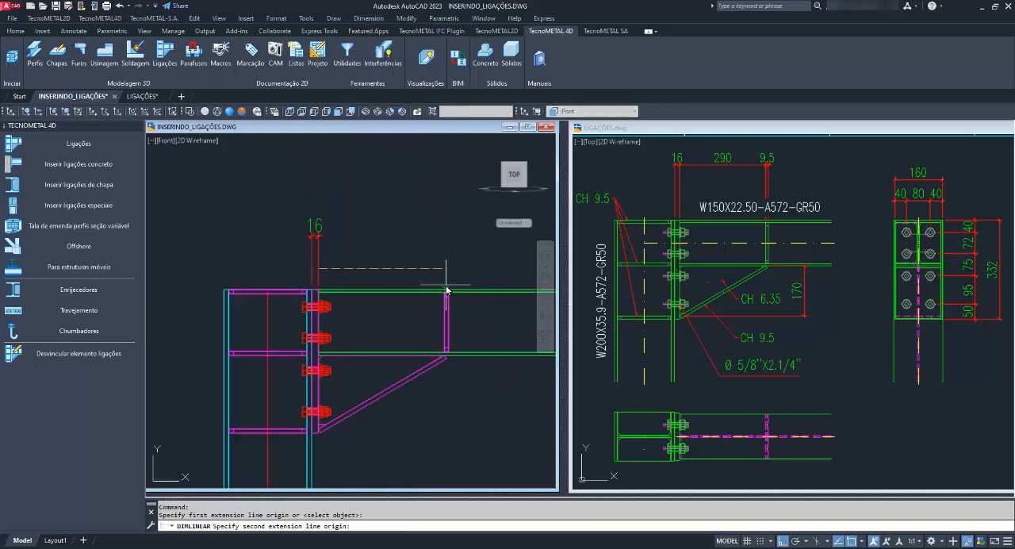
scroll(471, 293, "up", 4)
left_click(403, 291)
scroll(401, 281, "down", 6)
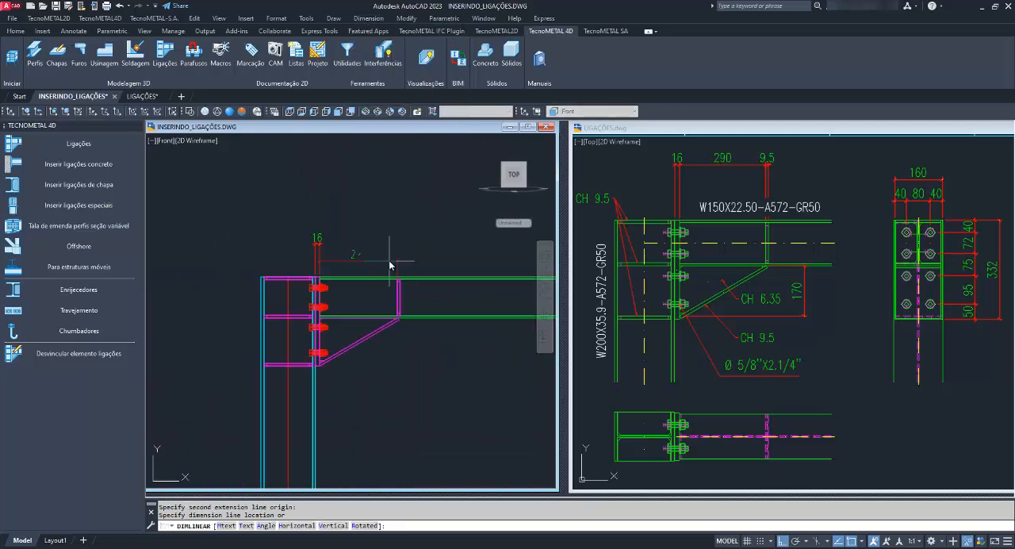
left_click(397, 245)
Dimension the beam stiffener's thickness above the beam, in line with the adjacent horizontal dimensions.
right_click(407, 256)
left_click(432, 255)
scroll(400, 273, "up", 3)
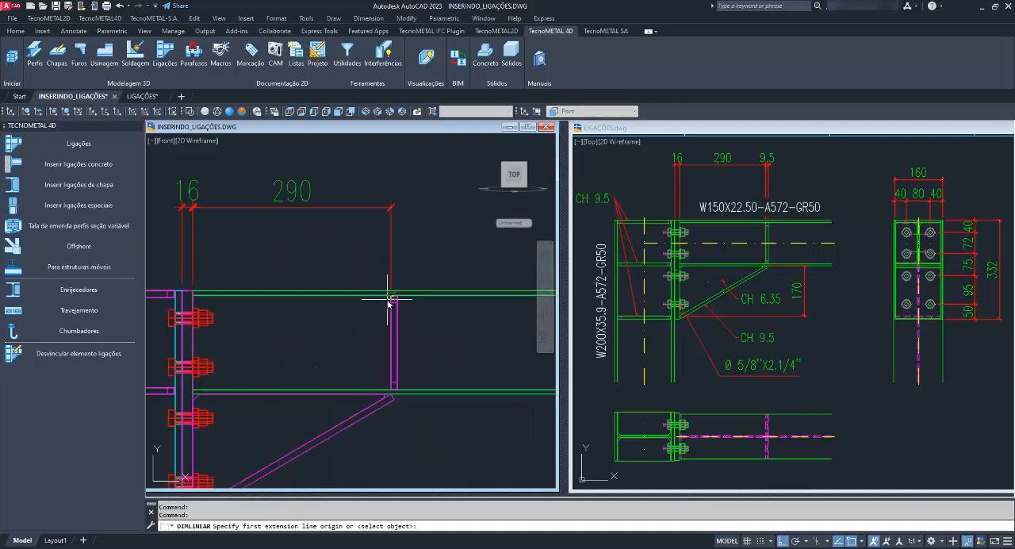
scroll(405, 290, "up", 3)
left_click(405, 290)
left_click(448, 291)
scroll(444, 286, "down", 5)
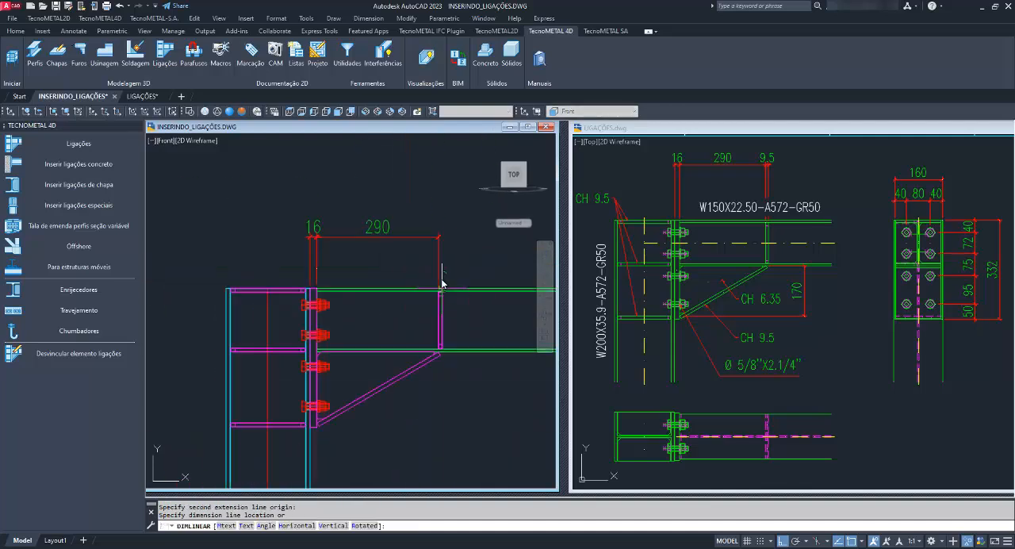
left_click(460, 234)
Dimension the haunch's vertical height from the beam's underside to the sloped plate's lower corner at the end plate.
middle_click_drag(457, 335, 440, 278)
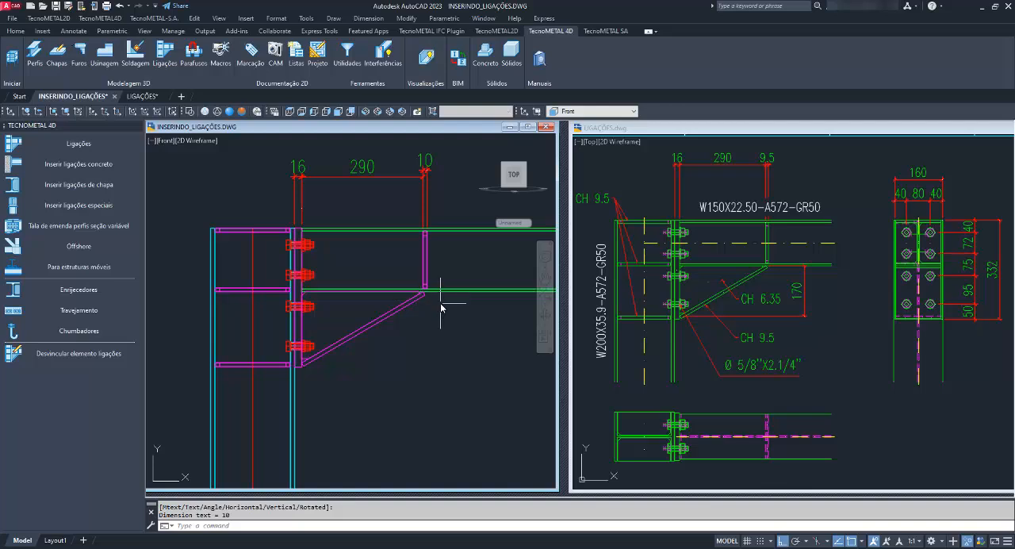
right_click(444, 306)
left_click(451, 312)
scroll(425, 297, "up", 7)
left_click(395, 251)
scroll(451, 275, "down", 5)
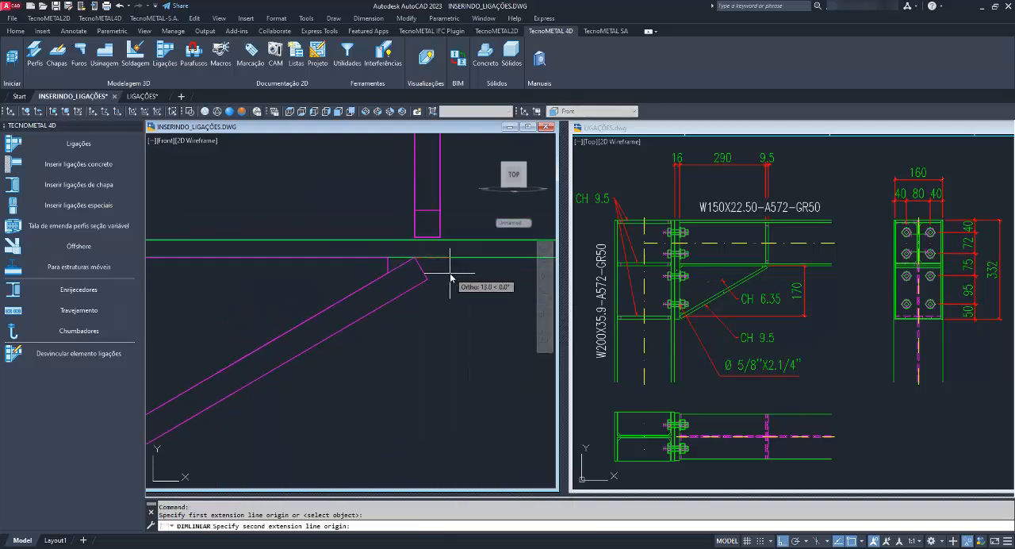
scroll(333, 377, "up", 6)
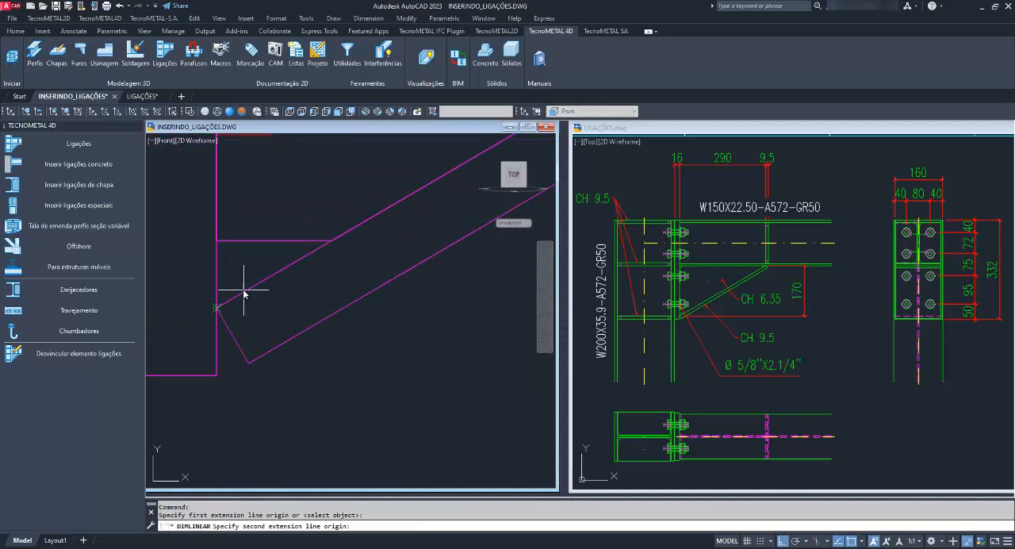
left_click(254, 295)
scroll(254, 317, "down", 4)
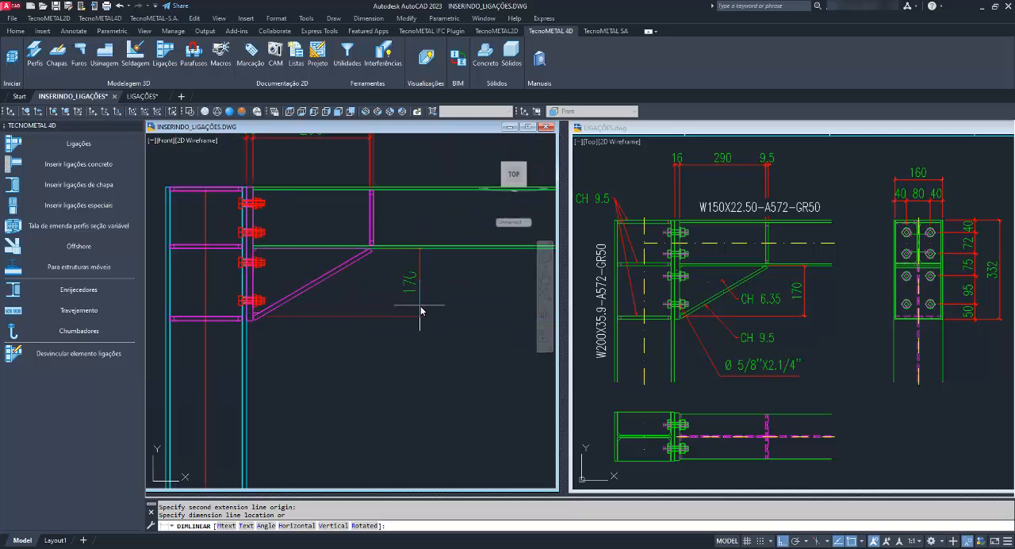
left_click(420, 308)
Check the haunch height dimension's origin points at the lower and upper ends of the sloped plate.
scroll(267, 319, "up", 6)
left_click(352, 333)
left_click(340, 288)
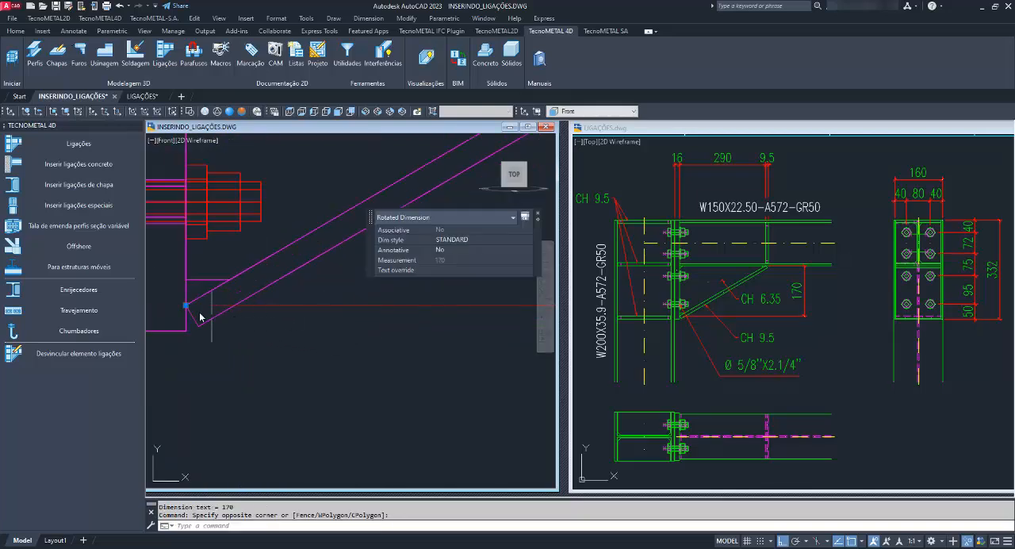
scroll(186, 311, "down", 5)
scroll(309, 293, "up", 4)
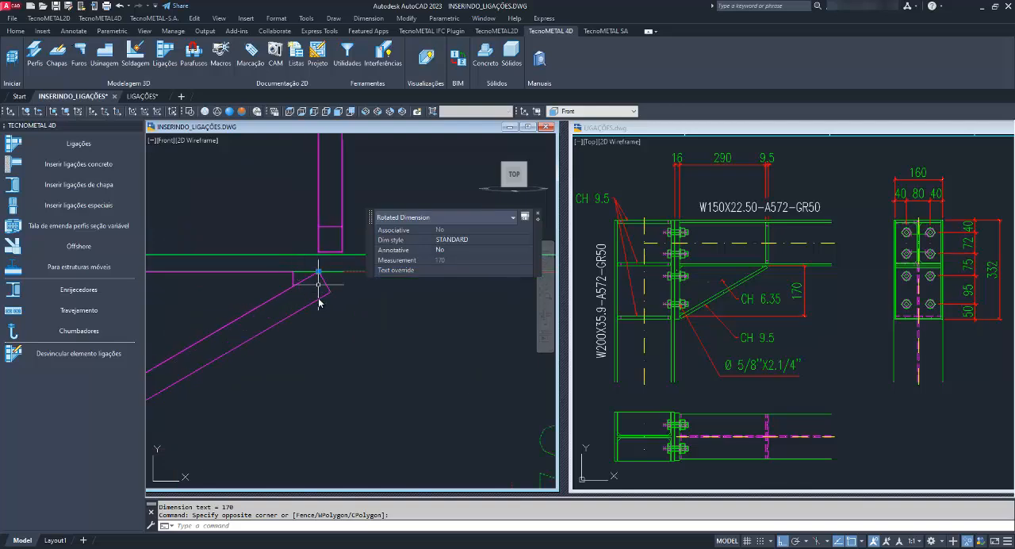
key("Escape")
Stretch the end-plate-to-stiffener dimension's extension line down past the haunch's upper corner to check their alignment.
left_click(309, 227)
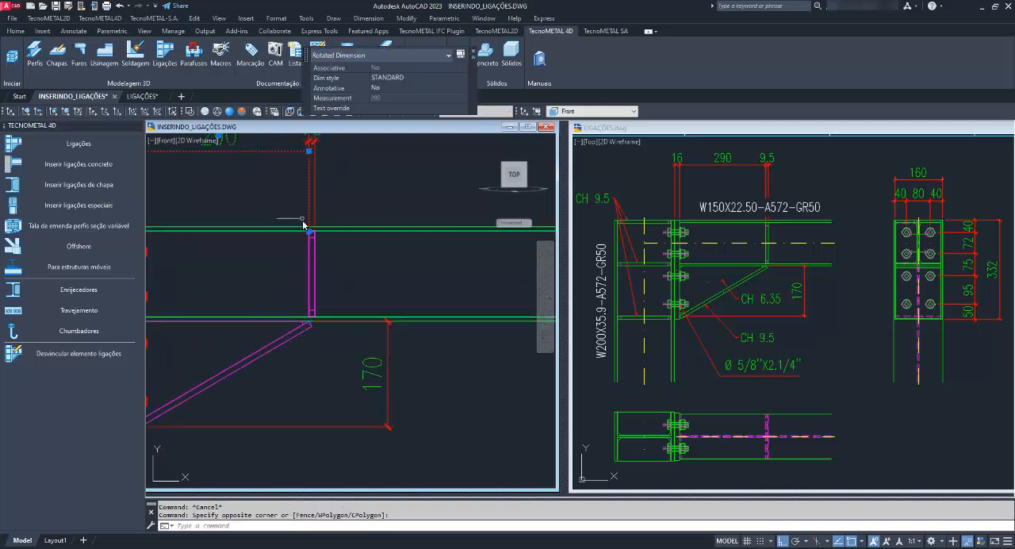
left_click(309, 232)
scroll(325, 351, "up", 5)
left_click(331, 362)
key("Escape")
scroll(348, 355, "down", 3)
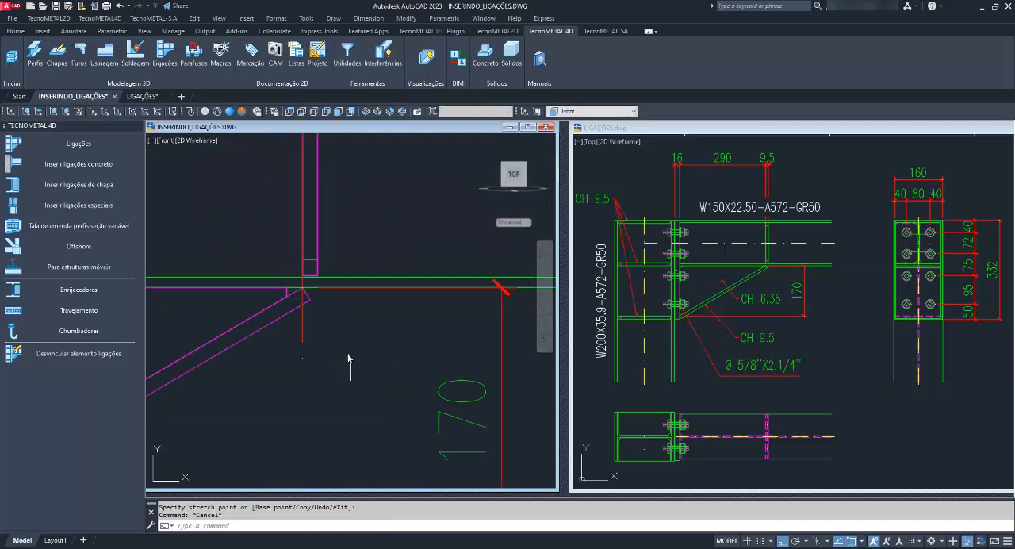
Stretch the haunch height dimension's lower extension line across the column to compare it with the lower column stiffener.
left_click(502, 339)
left_click(464, 335)
scroll(431, 302, "down", 5)
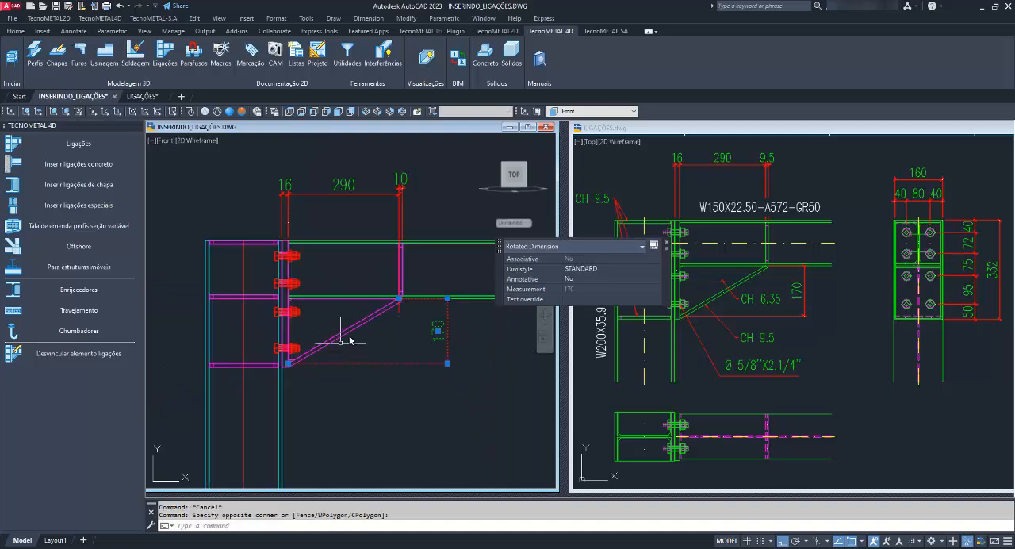
key("Escape")
scroll(356, 342, "up", 3)
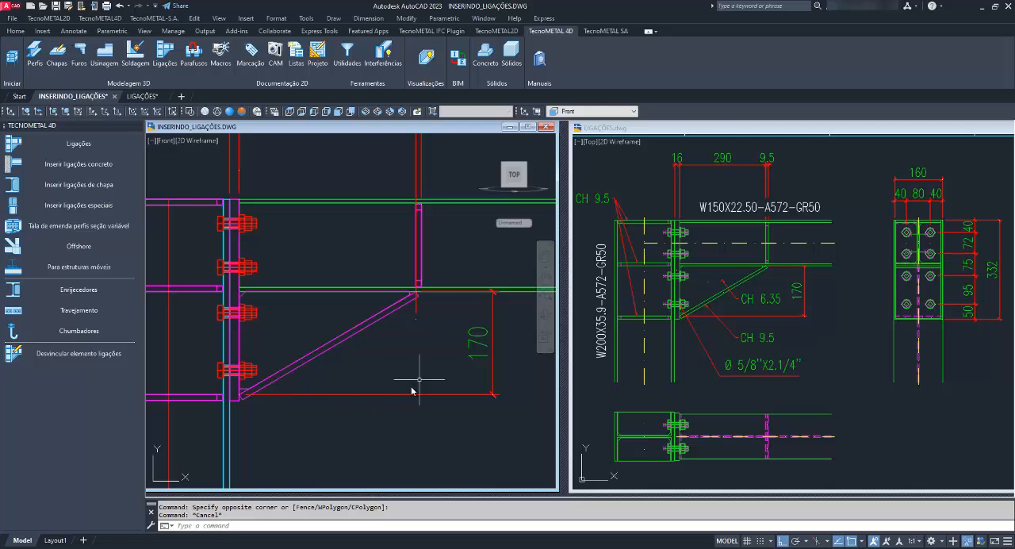
middle_click_drag(378, 383, 437, 379)
scroll(356, 405, "up", 4)
left_click(376, 394)
left_click(348, 362)
mouse_move(277, 403)
middle_mouse_down()
mouse_move(341, 379)
mouse_move(328, 338)
middle_mouse_up()
left_click(341, 323)
scroll(341, 322, "down", 5)
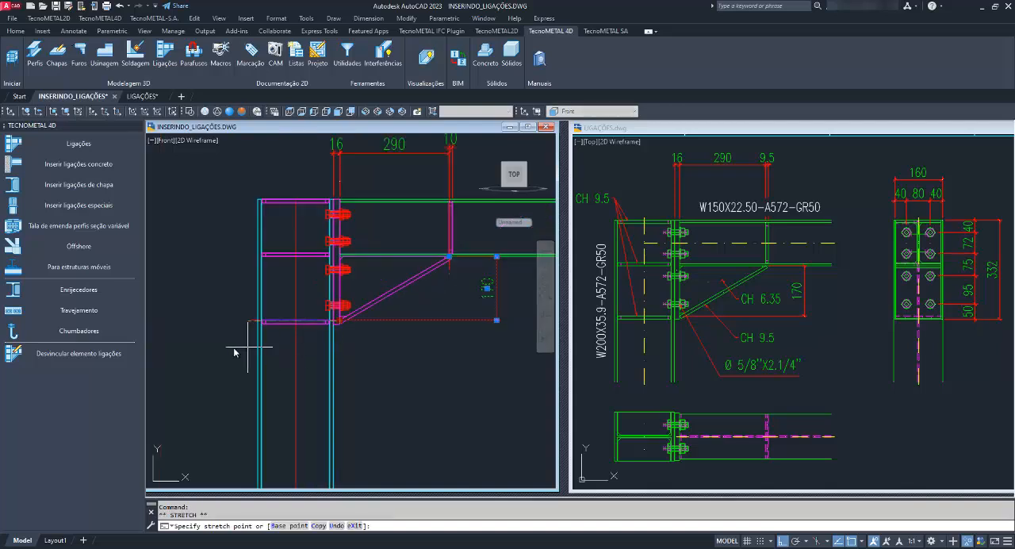
left_click(214, 347)
key("Escape")
scroll(292, 325, "up", 5)
scroll(270, 351, "down", 5)
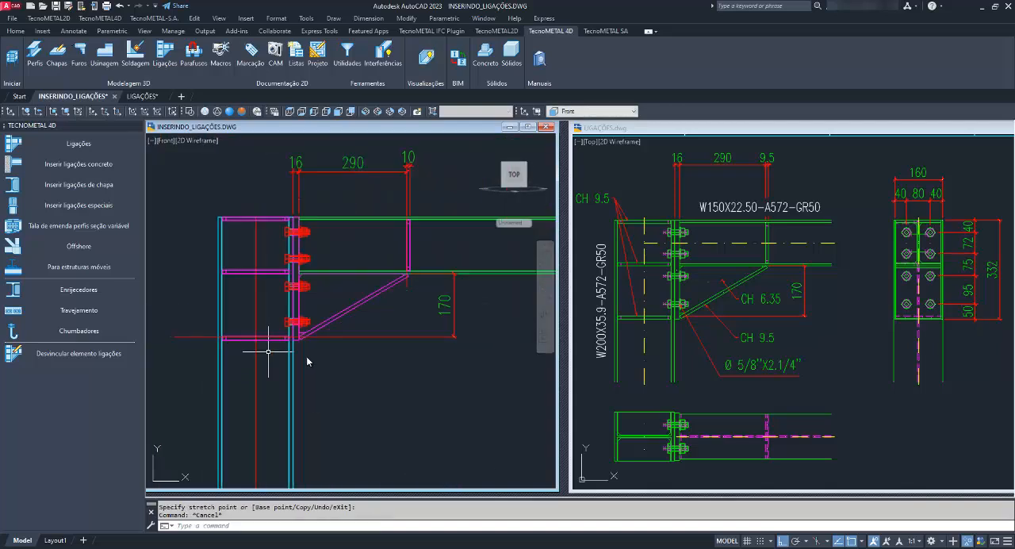
Open the connection's parameters from the haunch plate, review the Flange and Reforço viga values, and close them without changes.
middle_click_drag(411, 348, 409, 385)
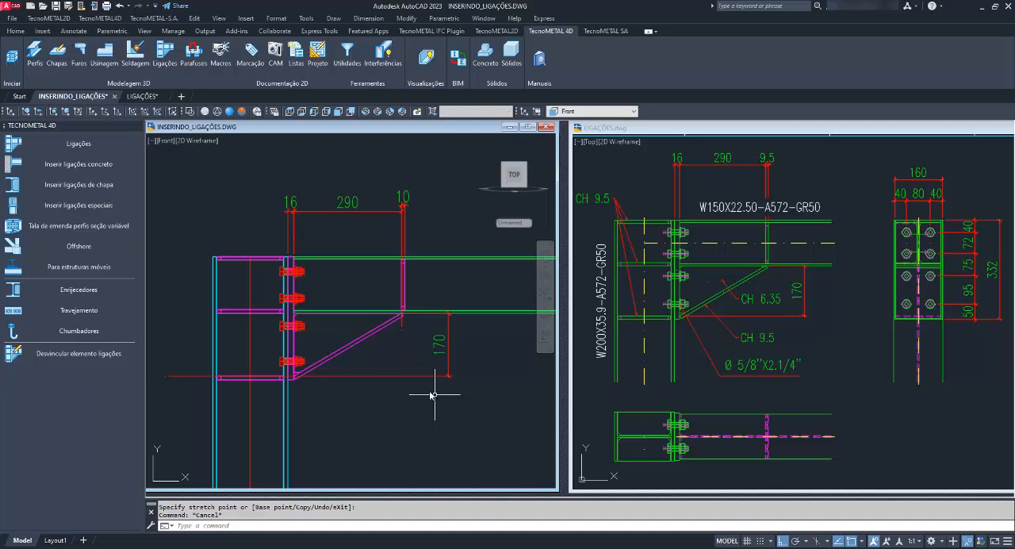
left_click(373, 334)
right_click(373, 334)
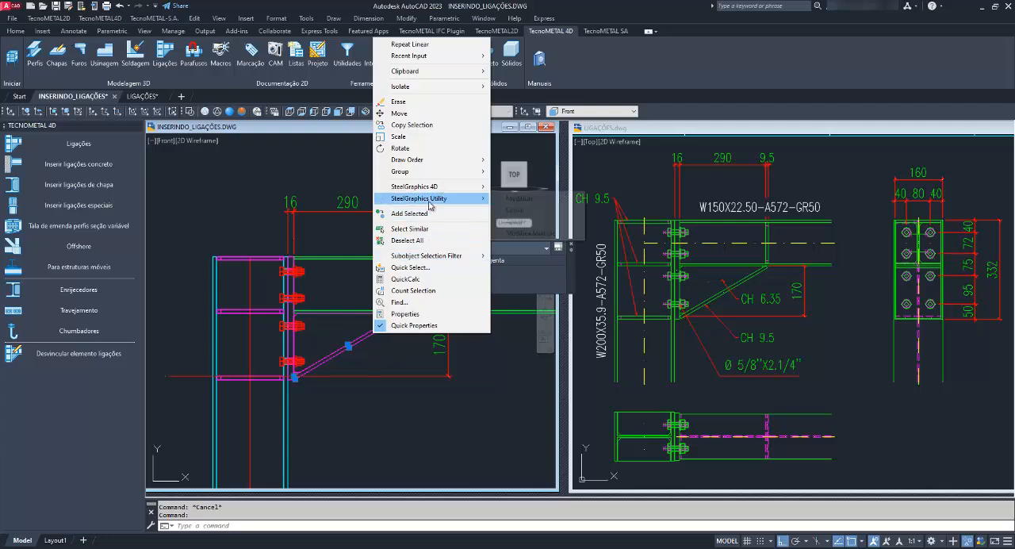
mouse_move(444, 198)
left_click(508, 199)
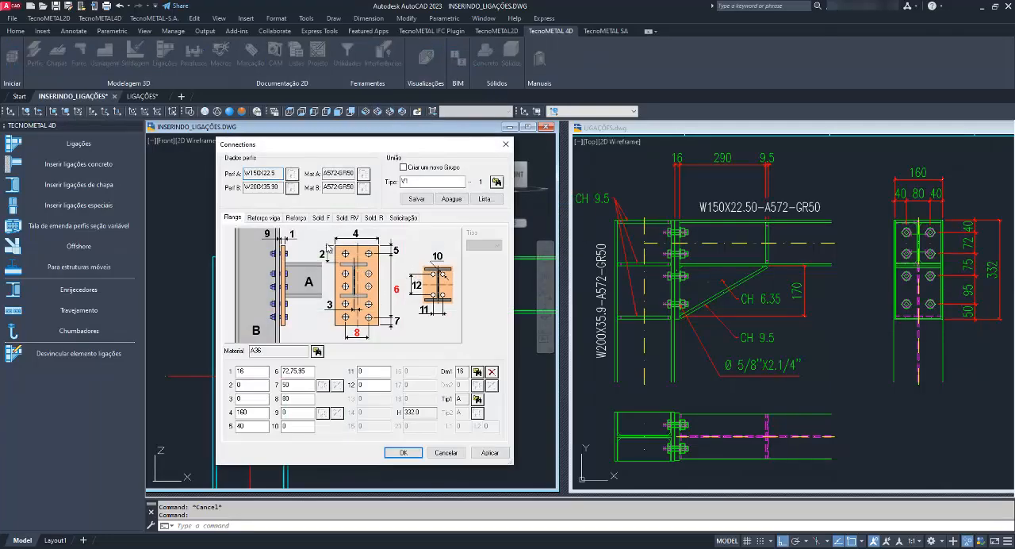
left_click(264, 217)
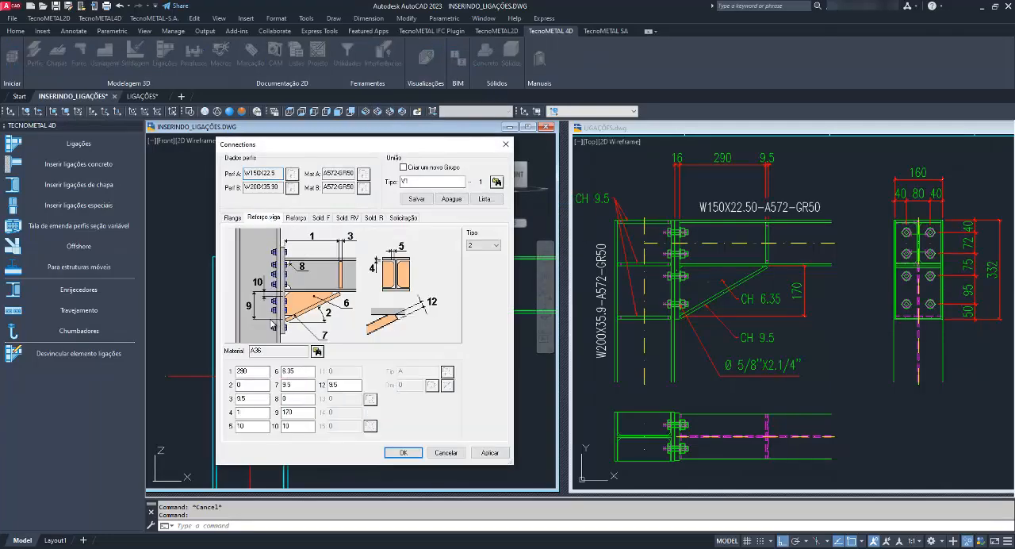
left_click(506, 144)
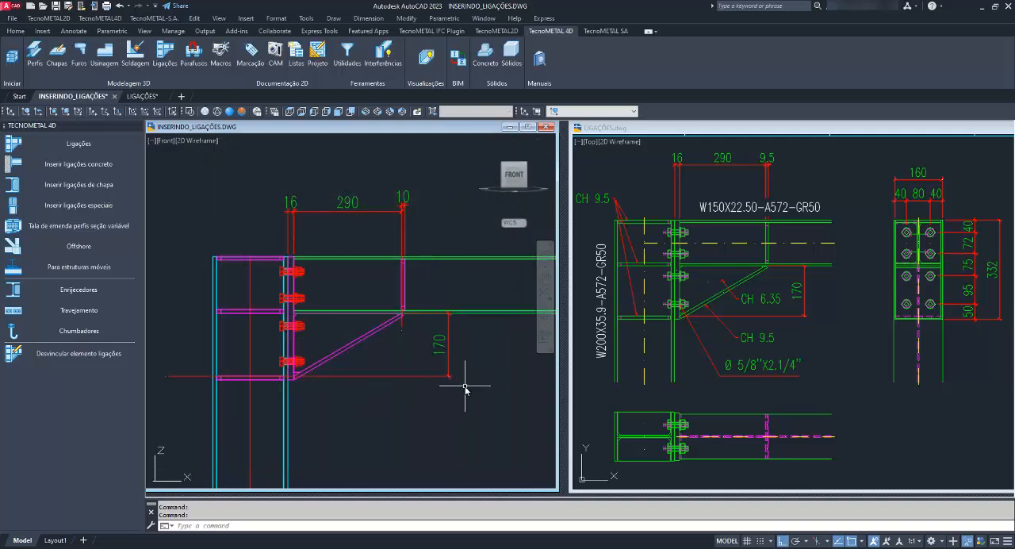
Erase the four check dimensions placed around the connection.
left_click(433, 222)
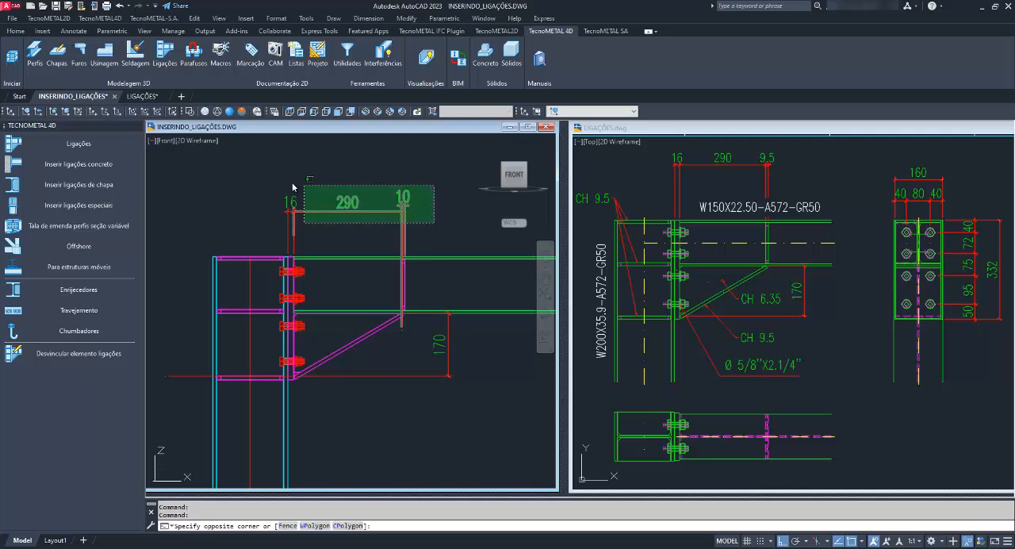
left_click(285, 177)
scroll(482, 349, "down", 2)
key("Escape")
left_click(458, 337)
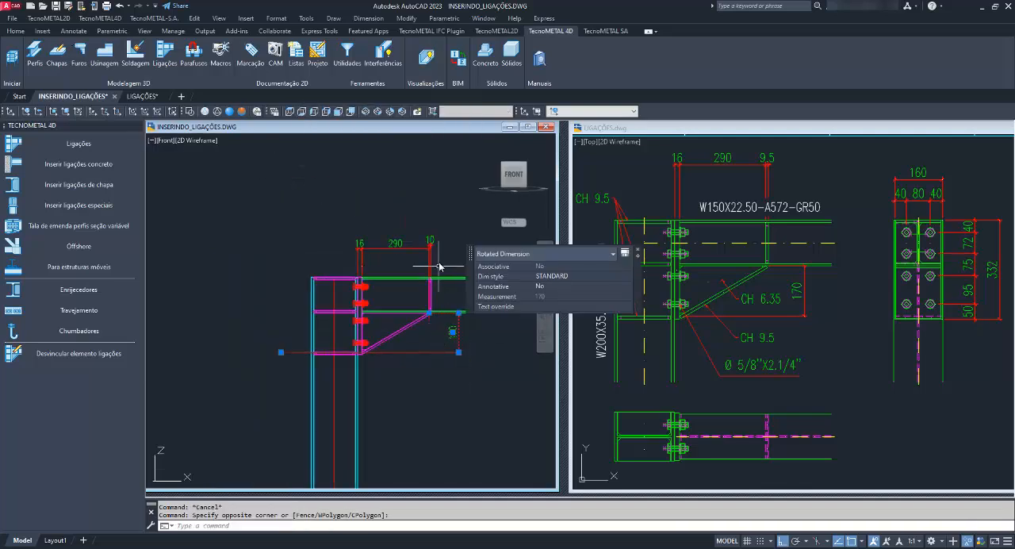
left_click(442, 254)
left_click(345, 223)
key("Delete")
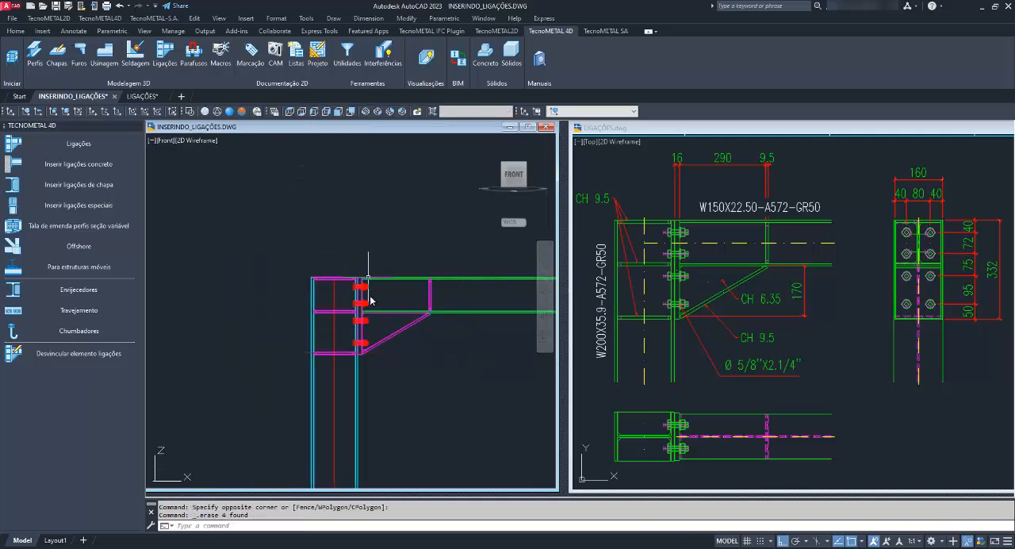
Reopen the connection's parameters from the sloped haunch plate, review the Flange values, and close them without changes.
scroll(391, 343, "up", 3)
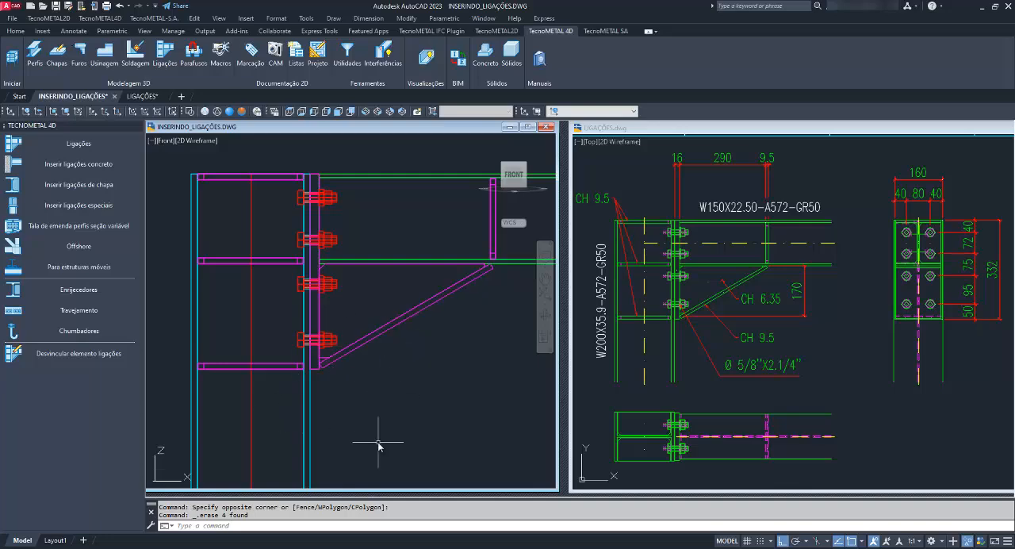
left_click(349, 354)
right_click(350, 354)
mouse_move(422, 218)
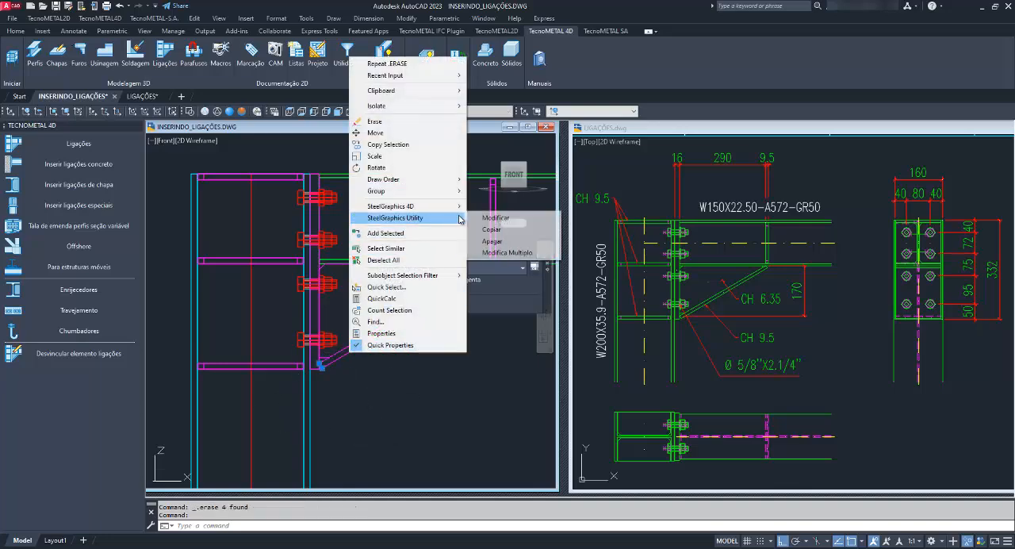
left_click(491, 218)
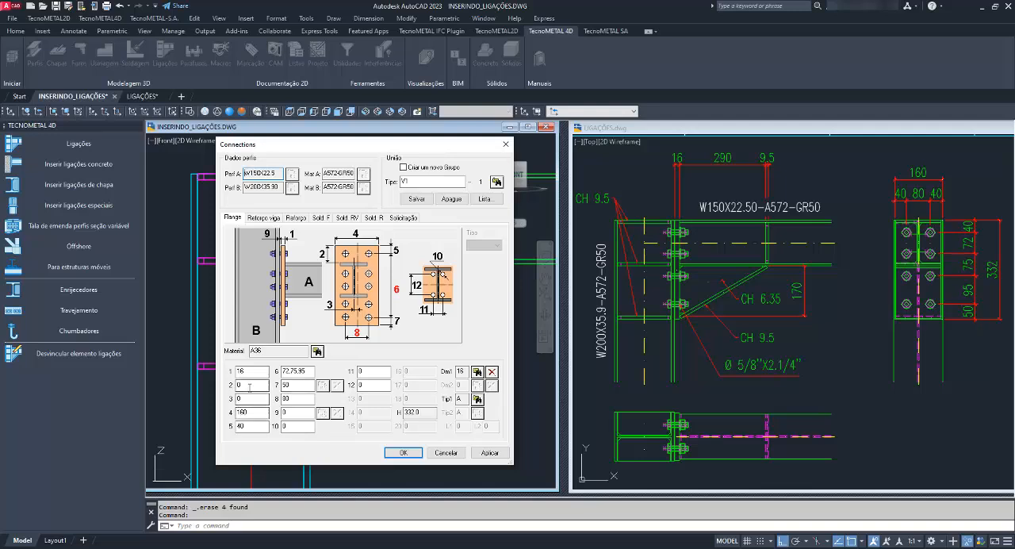
left_click(505, 144)
End the object isolation in the SW Isometric view and save the drawing.
left_click(365, 112)
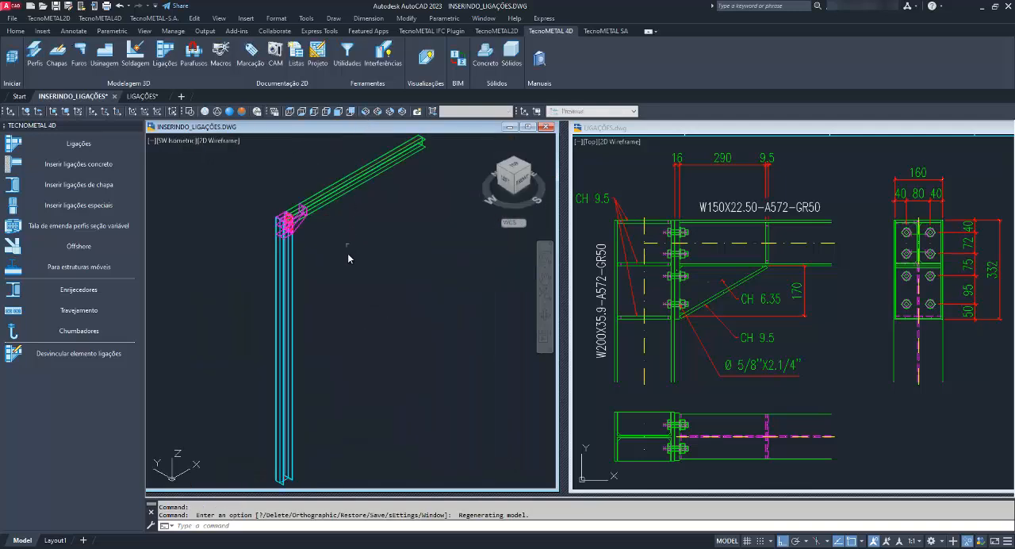
right_click(304, 223)
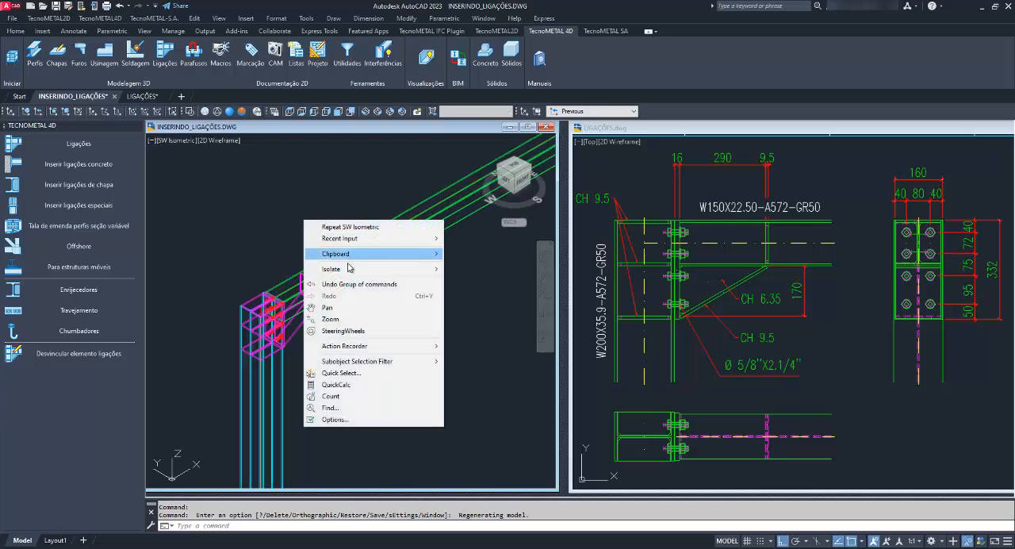
mouse_move(381, 269)
left_click(448, 292)
scroll(301, 288, "down", 4)
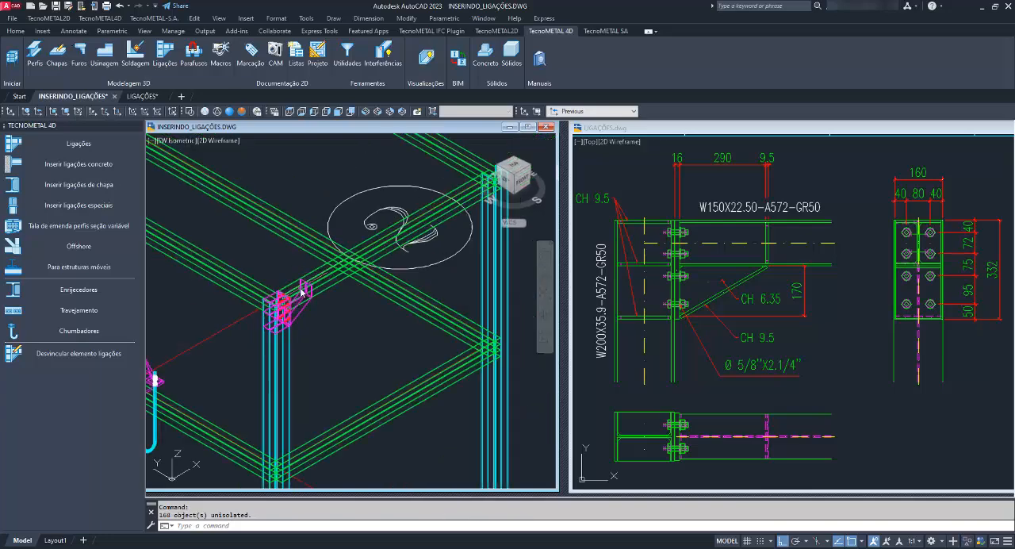
left_click(55, 7)
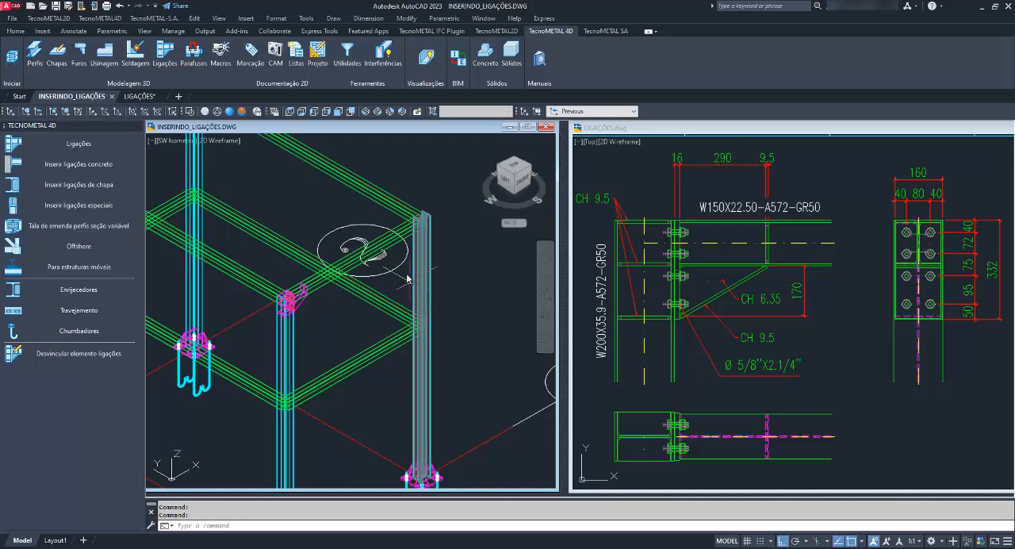
Use Copiar on the haunched end-plate connection to repeat it at the opposite end of the same upper beam.
scroll(306, 300, "up", 5)
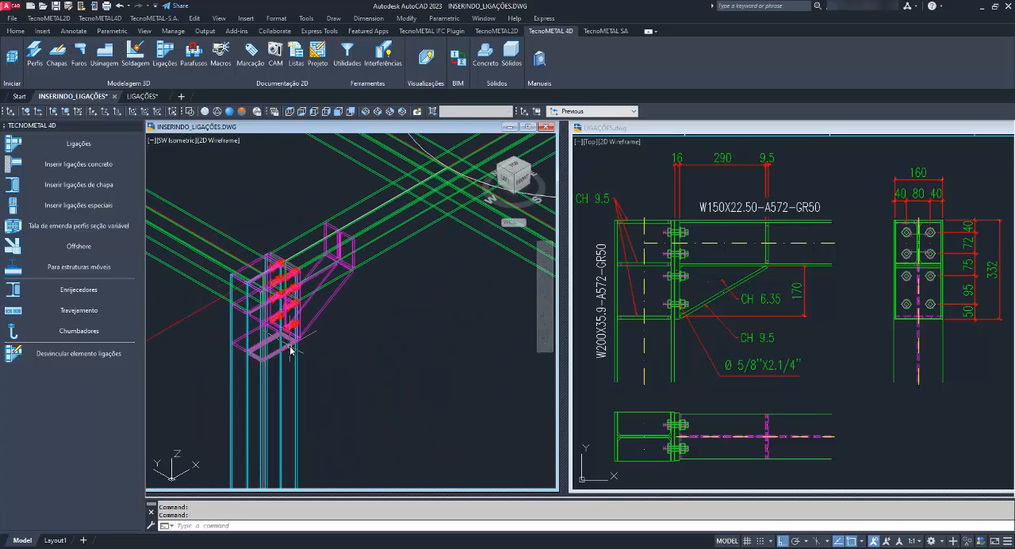
left_click(290, 349)
right_click(290, 350)
mouse_move(366, 211)
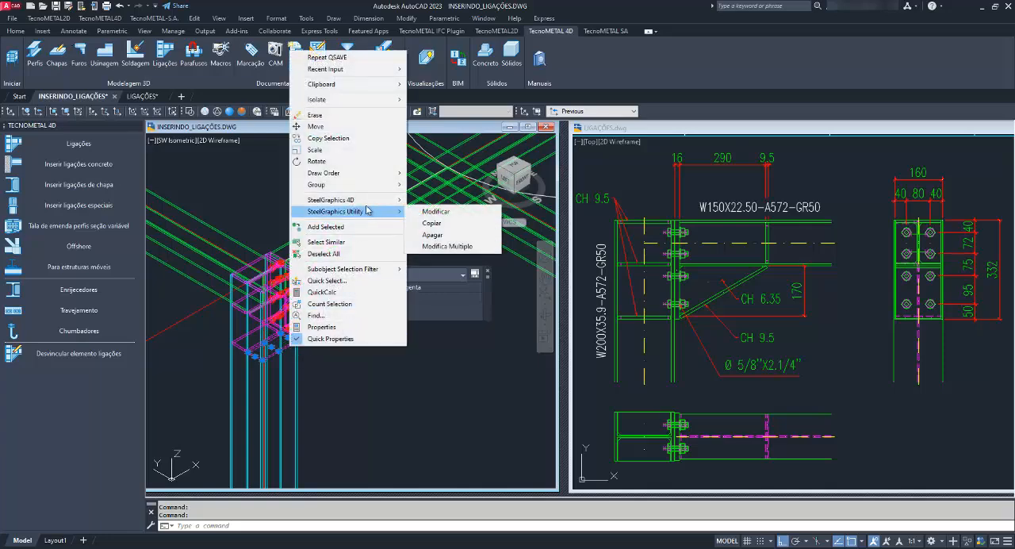
left_click(431, 223)
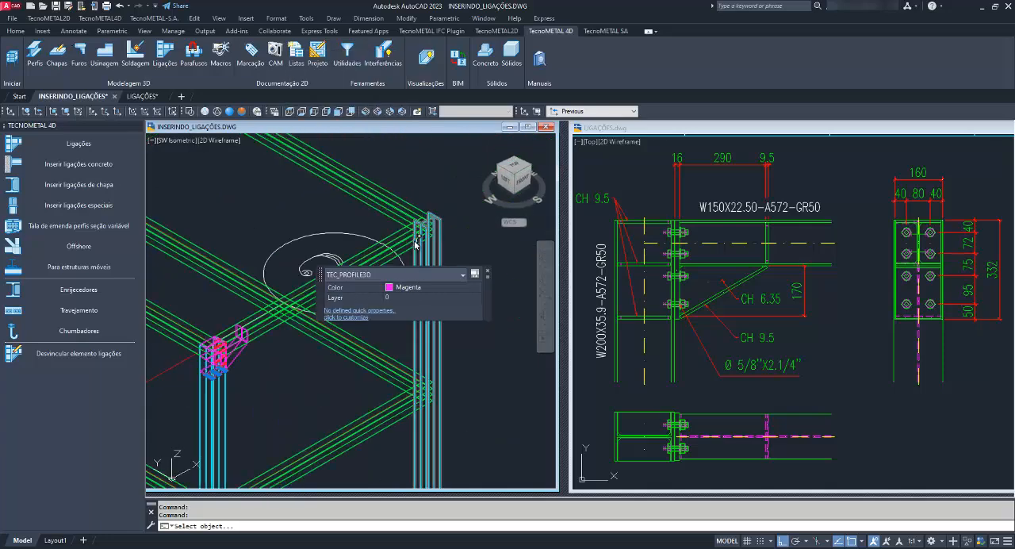
left_click(435, 249)
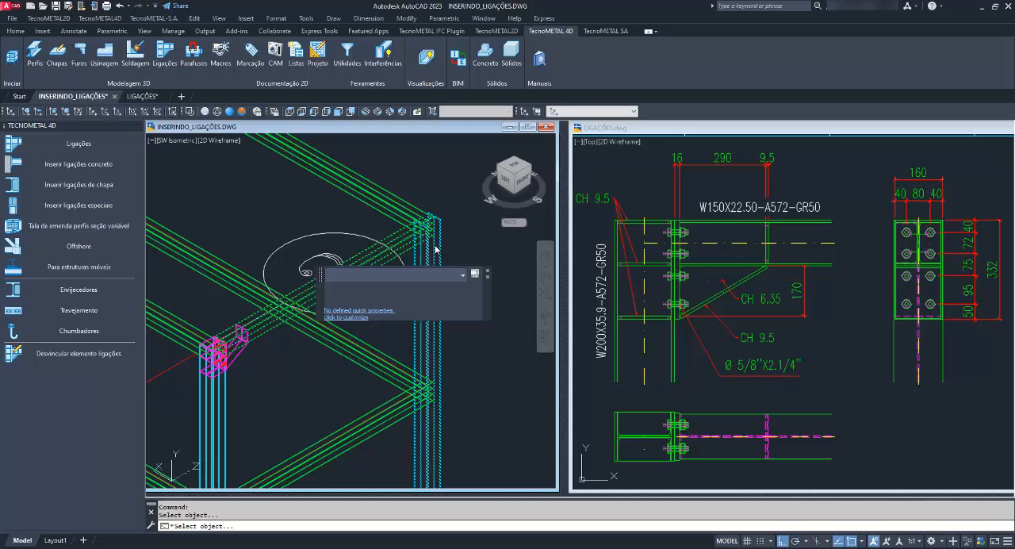
key("Return")
Copy the connection to both ends of the lower beam directly beneath the upper beam that already has connections.
scroll(445, 238, "down", 2)
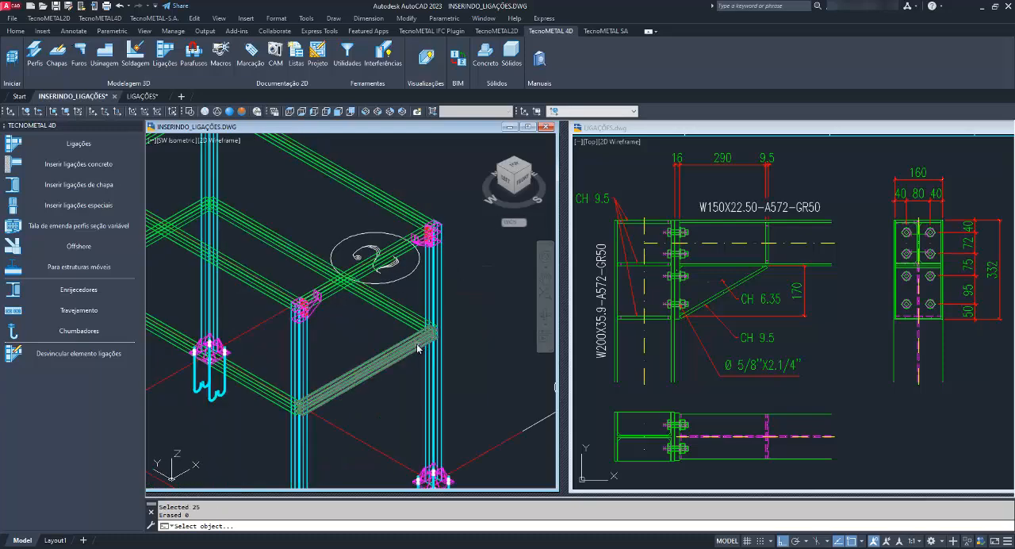
middle_click_drag(459, 349, 446, 287)
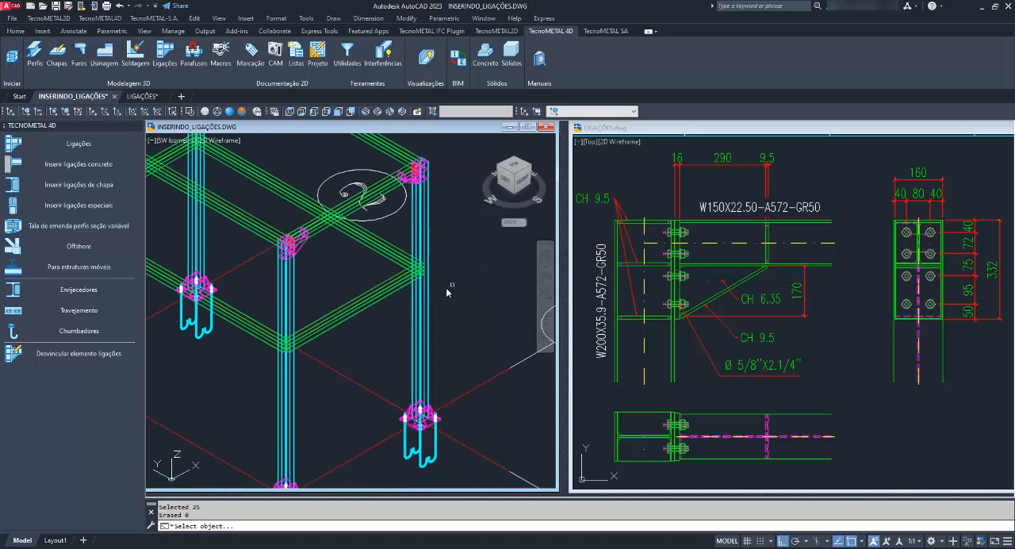
scroll(440, 273, "up", 4)
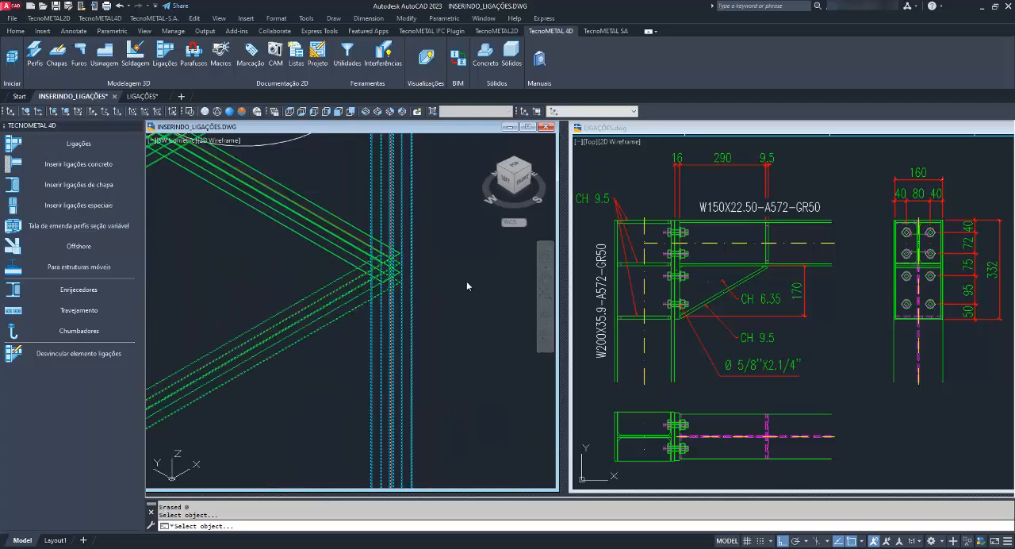
scroll(438, 302, "down", 5)
scroll(381, 321, "up", 3)
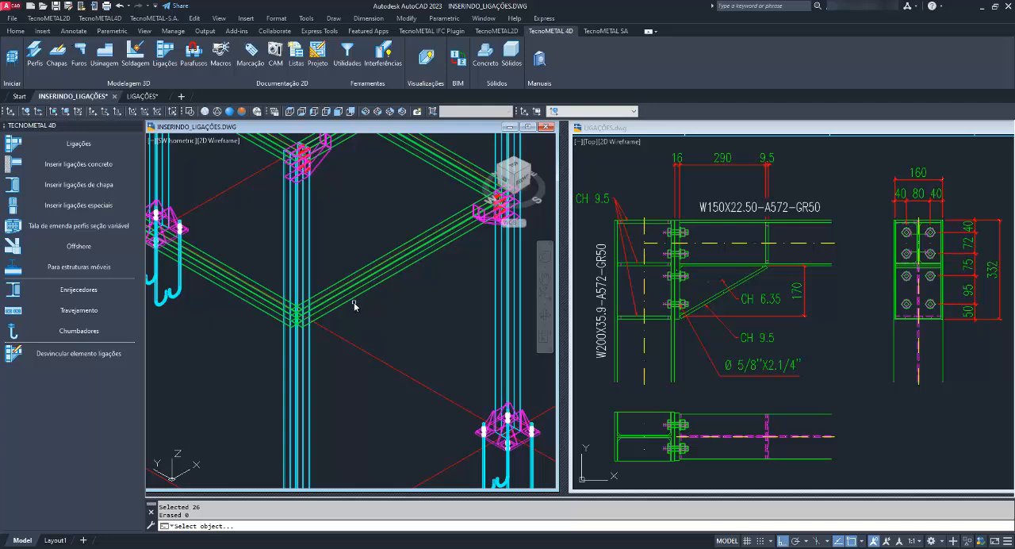
left_click(352, 298)
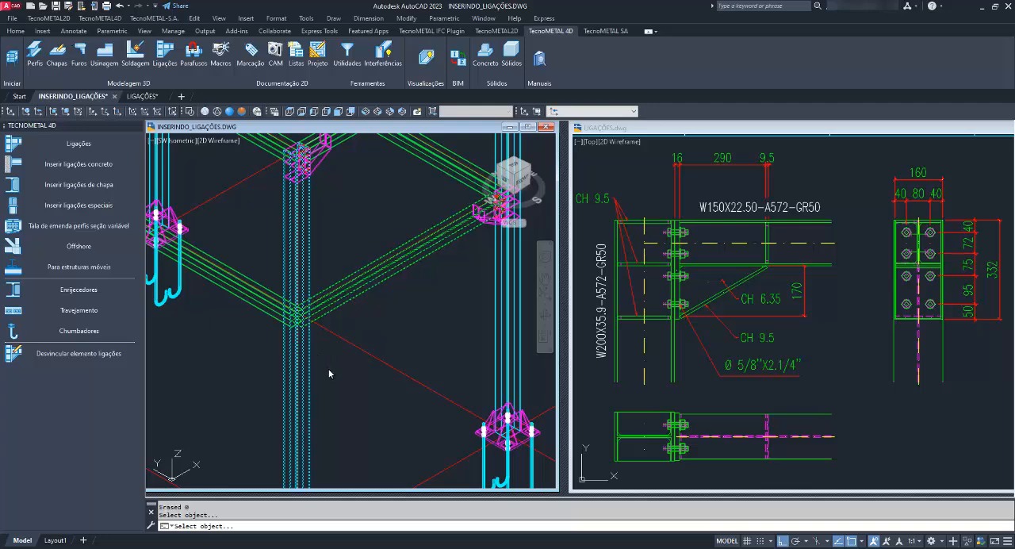
Copy the connection to the upper and lower beam joints of the rear column, on the beams of the opposite frame.
scroll(380, 355, "down", 4)
scroll(356, 241, "up", 5)
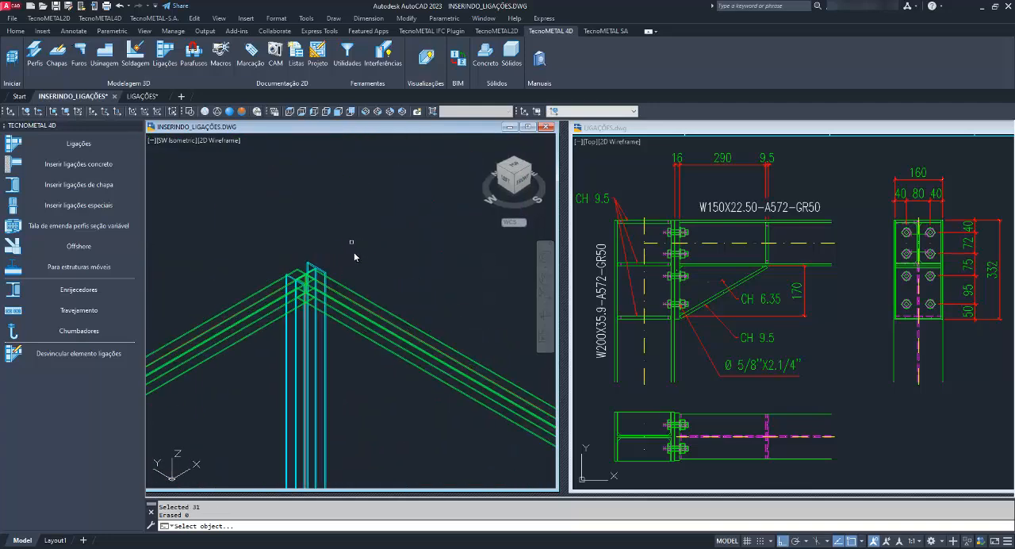
left_click(282, 318)
left_click(286, 330)
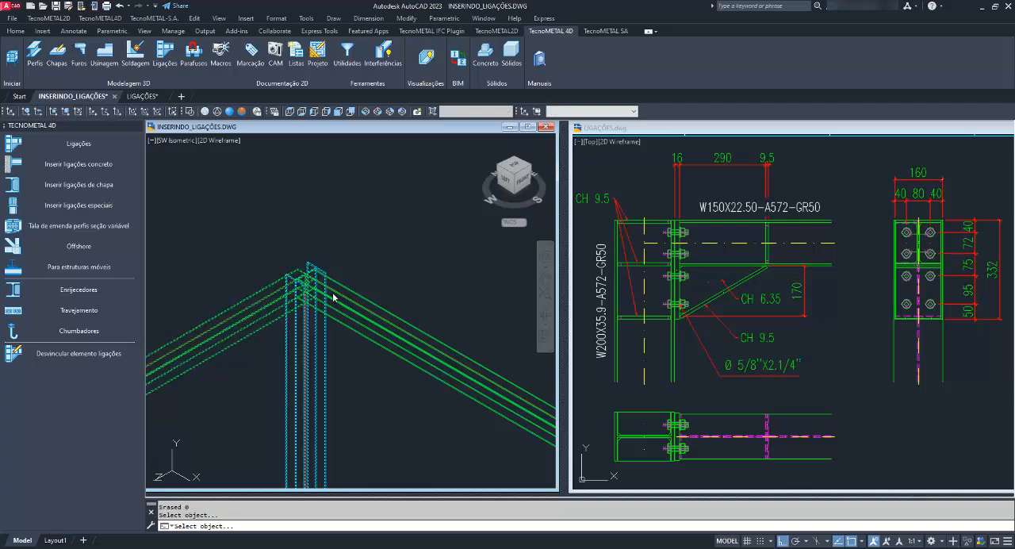
scroll(328, 294, "down", 4)
scroll(362, 256, "up", 6)
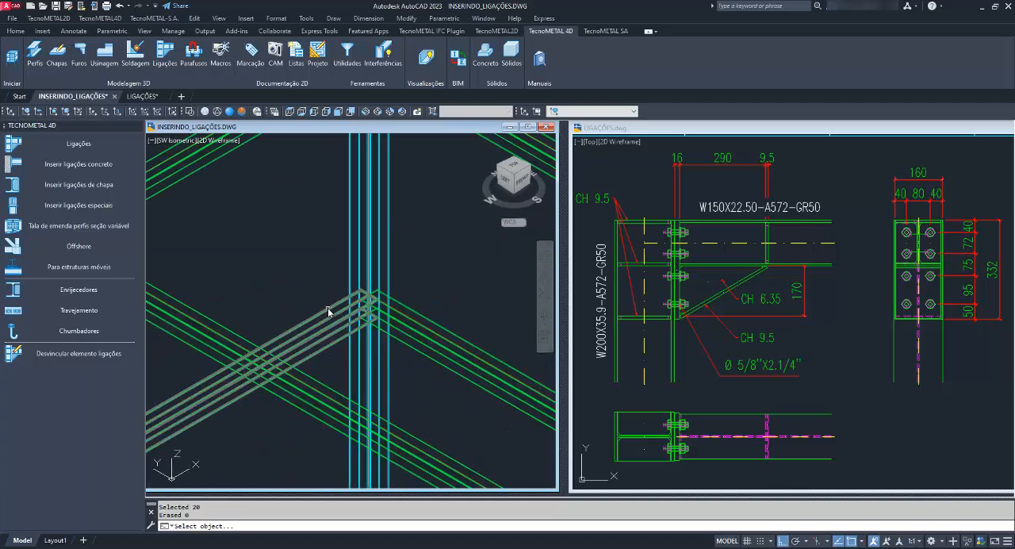
left_click(329, 311)
Copy the connection to the upper and lower beam joints of the last remaining column, end the copy command and save the drawing.
scroll(349, 283, "down", 6)
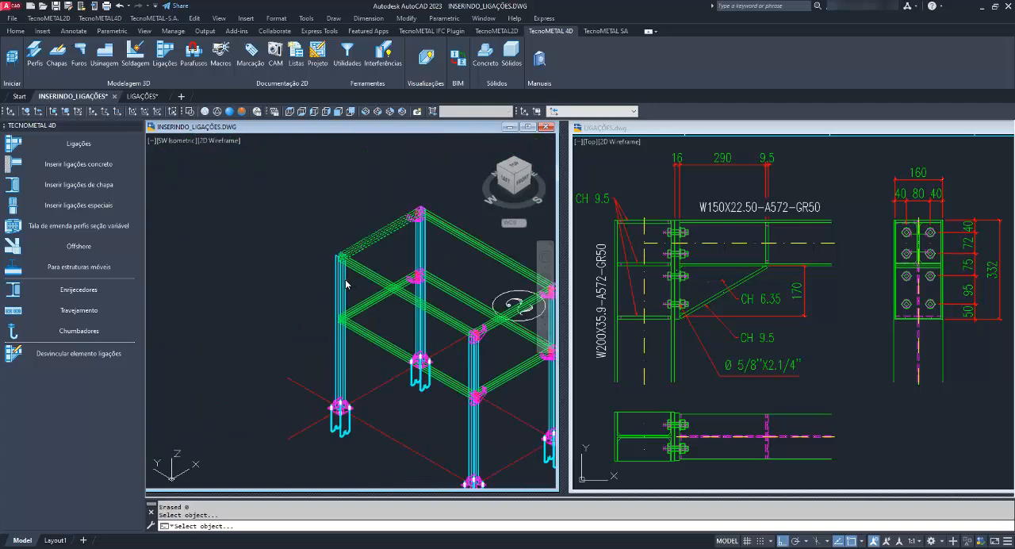
scroll(349, 309, "up", 5)
left_click(352, 318)
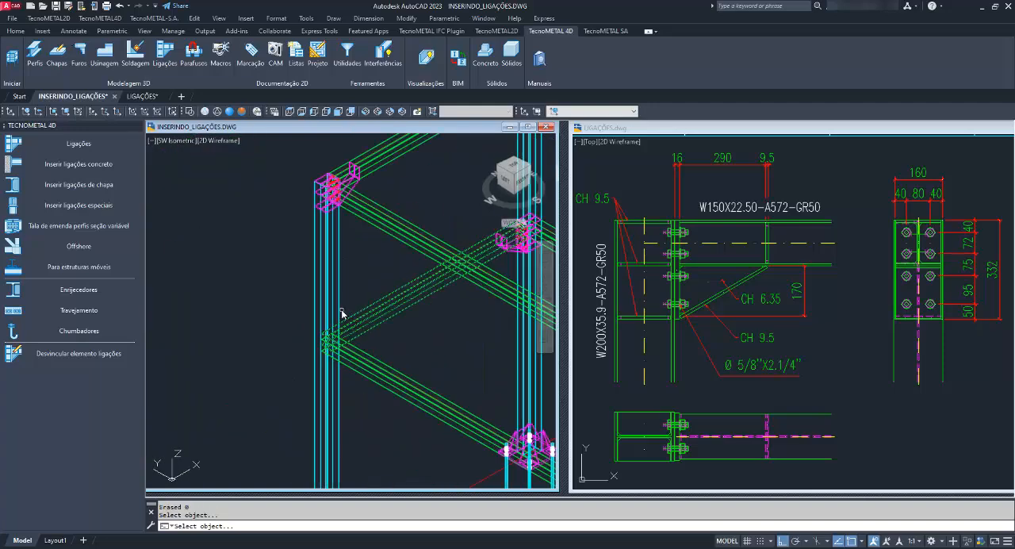
scroll(363, 294, "down", 5)
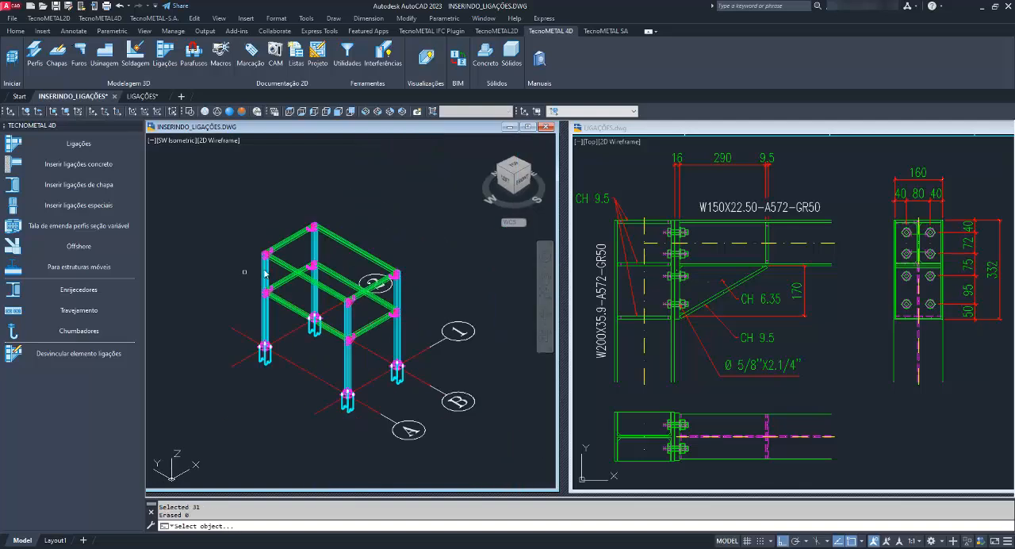
key("Escape")
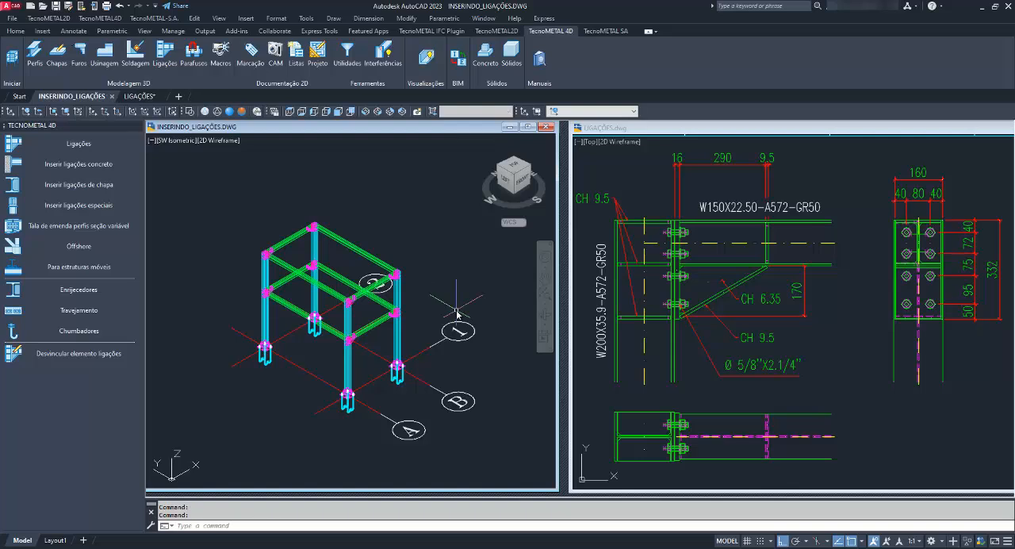
middle_click_drag(421, 305, 434, 312)
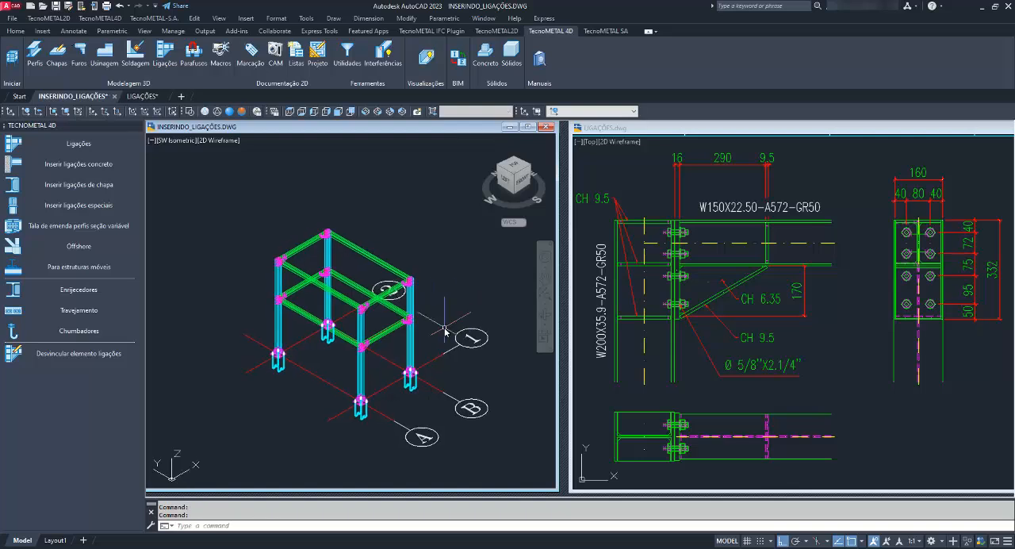
scroll(445, 328, "up", 2)
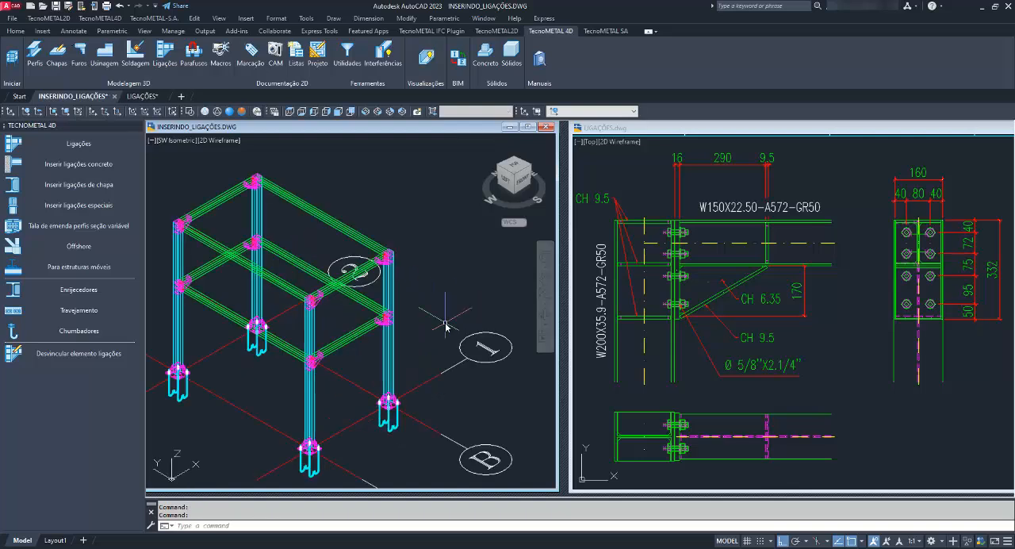
middle_click_drag(419, 307, 432, 305)
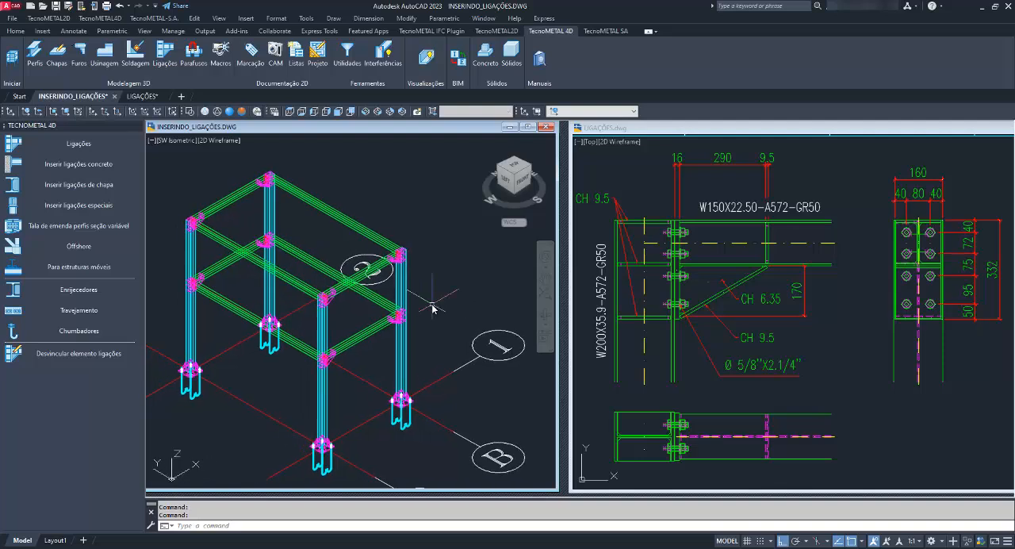